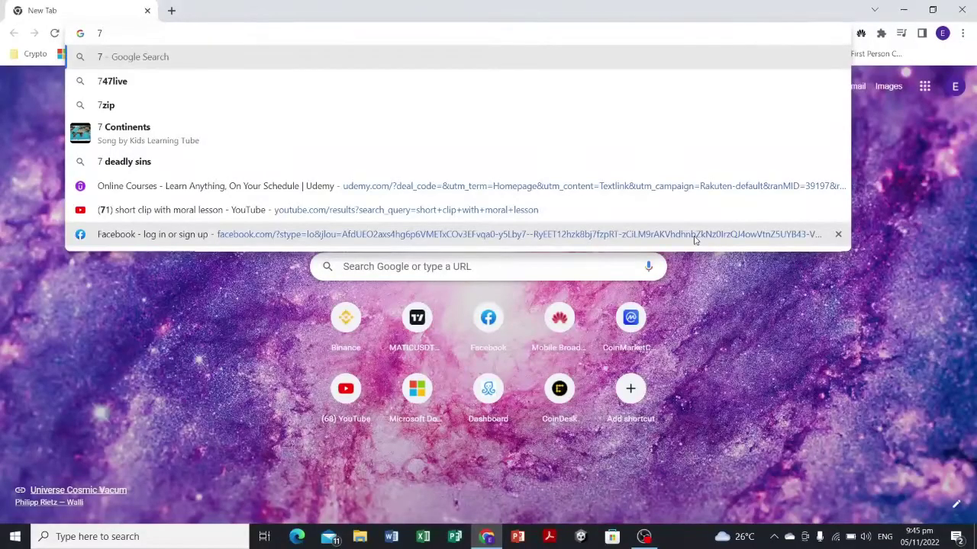
Step: Delete the stray '7' from the address bar to leave an empty New Tab page
key(BackSpace)
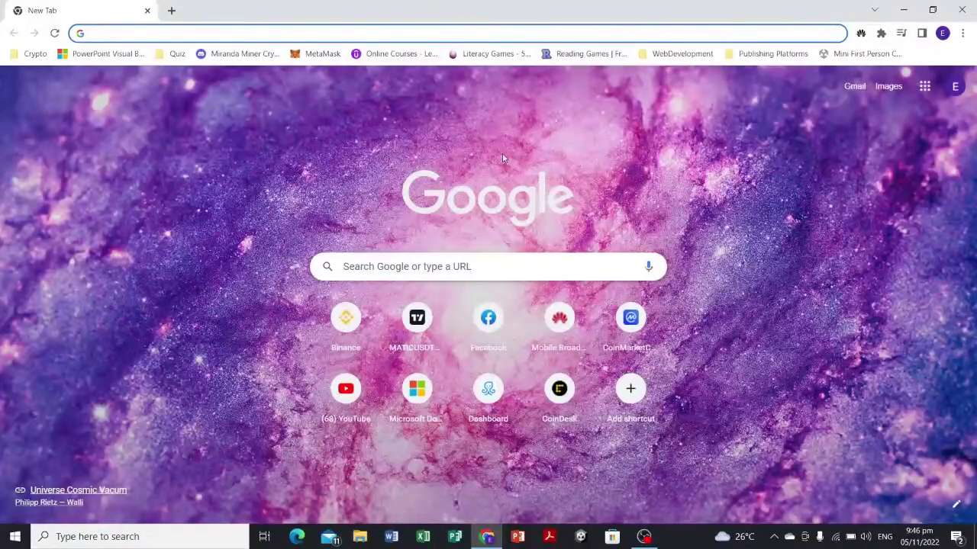
Step: Load unity.com and go through Developer tools to the Download Unity page
text(unity)
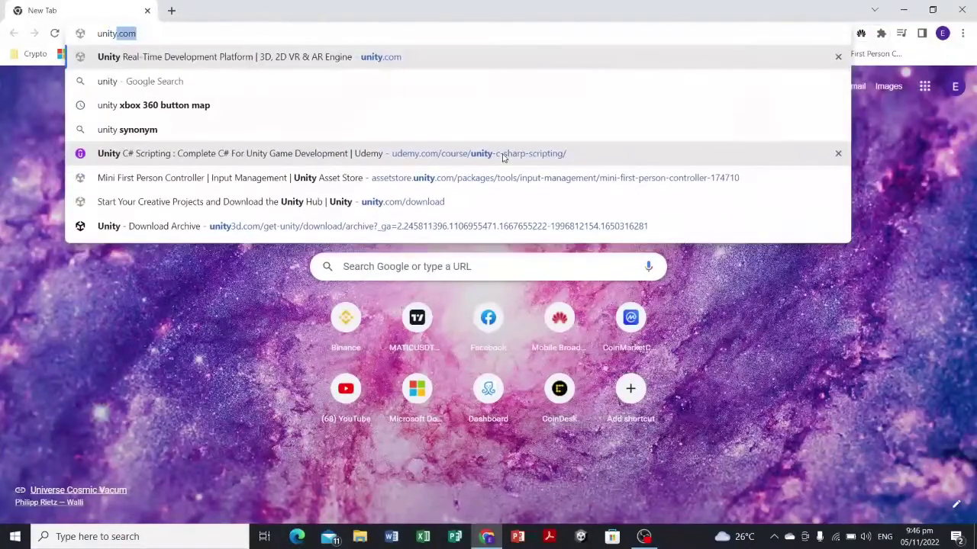
key(Return)
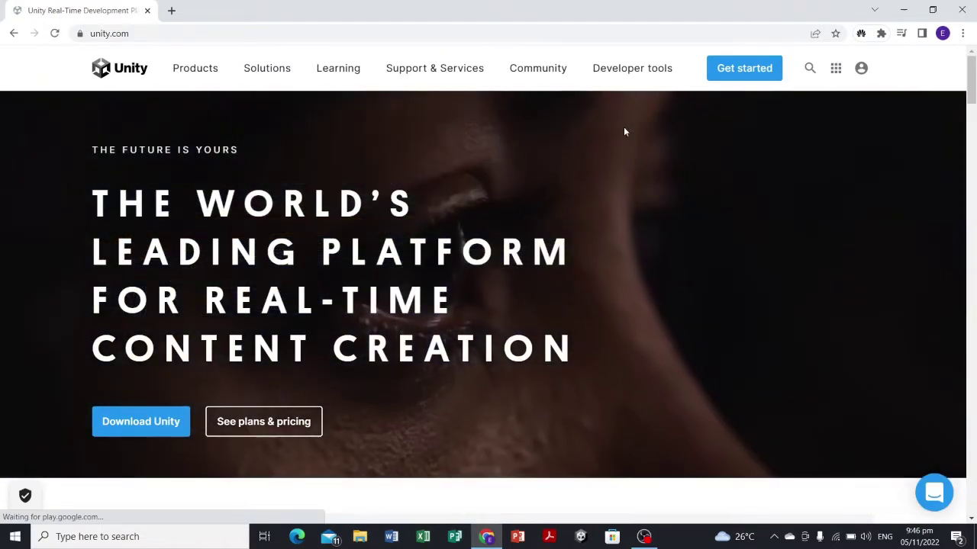
mouse_move(635, 68)
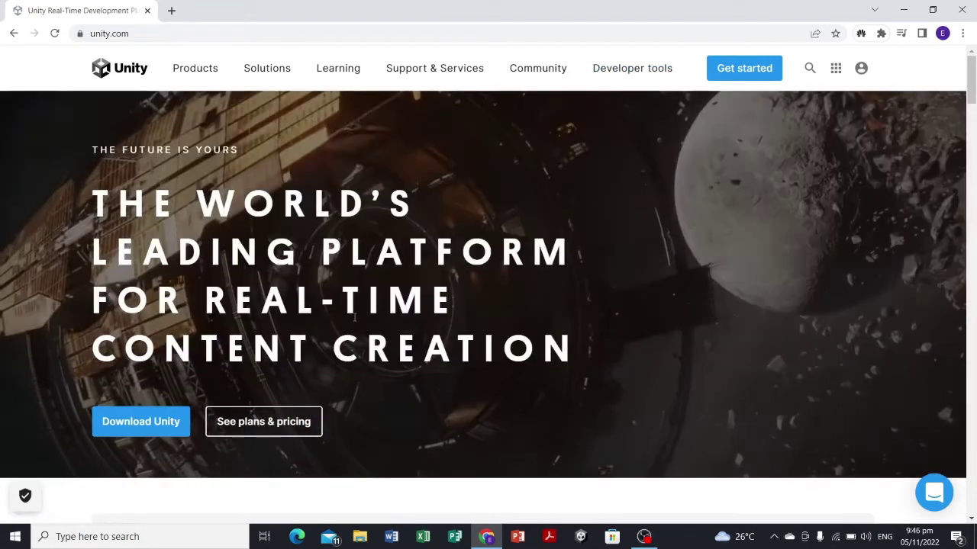
scroll(392, 289, down, 2)
scroll(392, 290, down, 12)
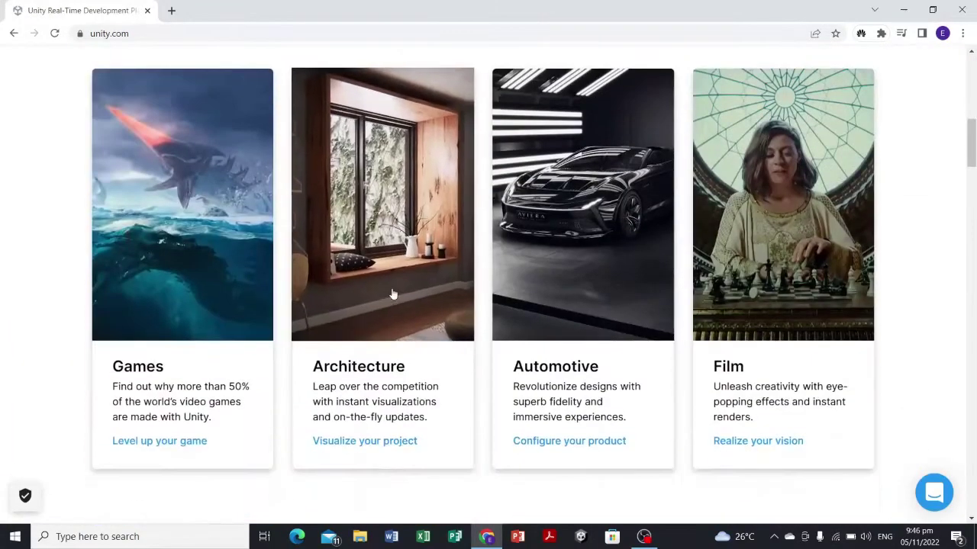
scroll(392, 294, down, 3)
scroll(419, 314, down, 5)
scroll(419, 313, up, 20)
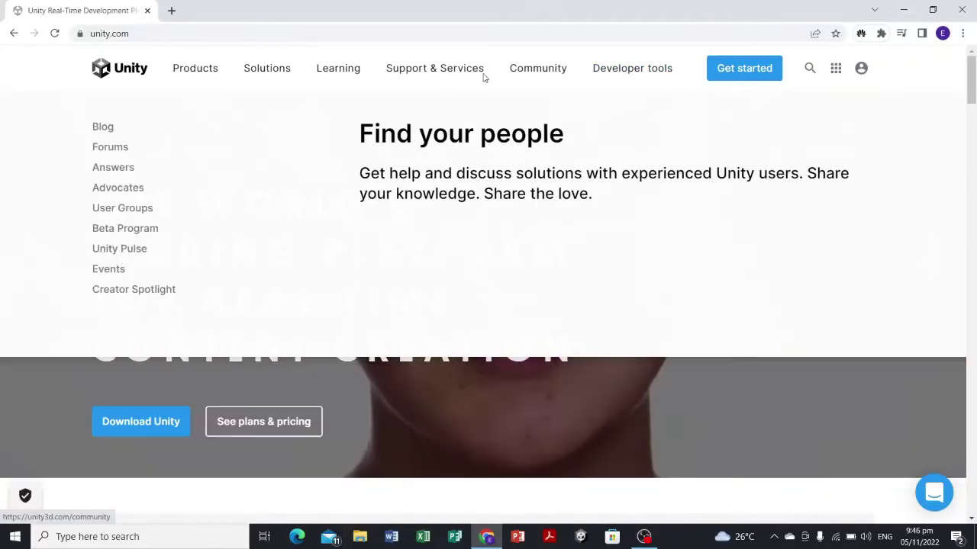
mouse_move(270, 69)
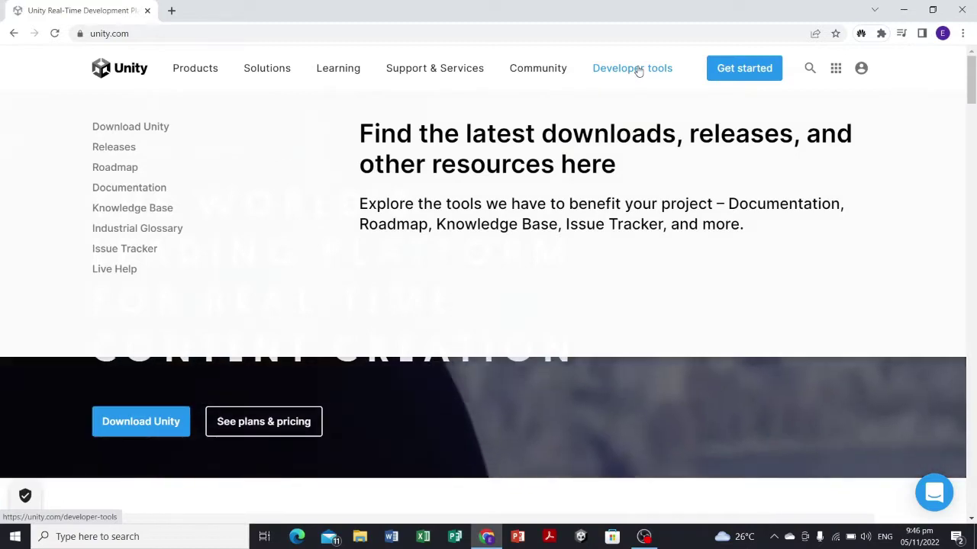
mouse_move(138, 128)
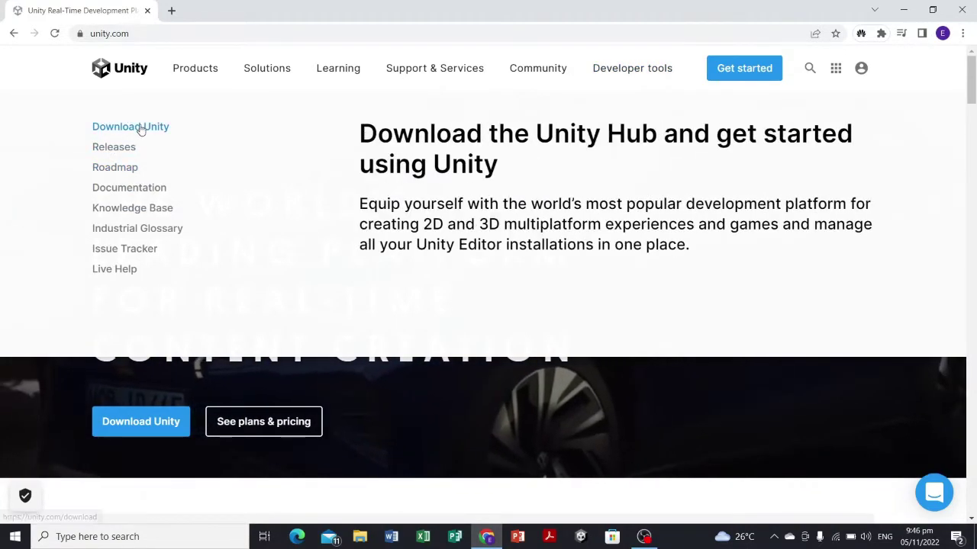
click(396, 223)
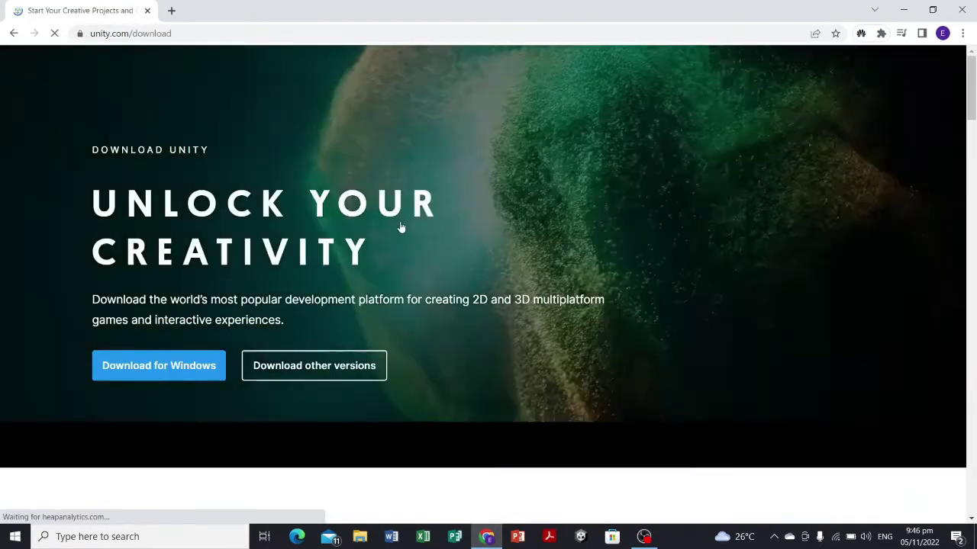
Step: Start the 'Download for Windows' download of UnityHubSetup.exe under Download the Unity Hub
scroll(497, 220, down, 5)
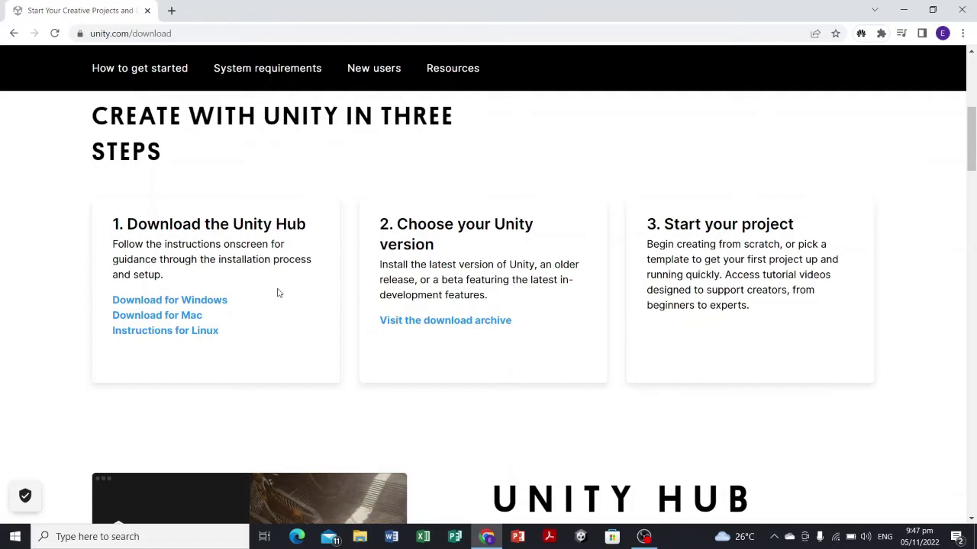
scroll(615, 279, down, 2)
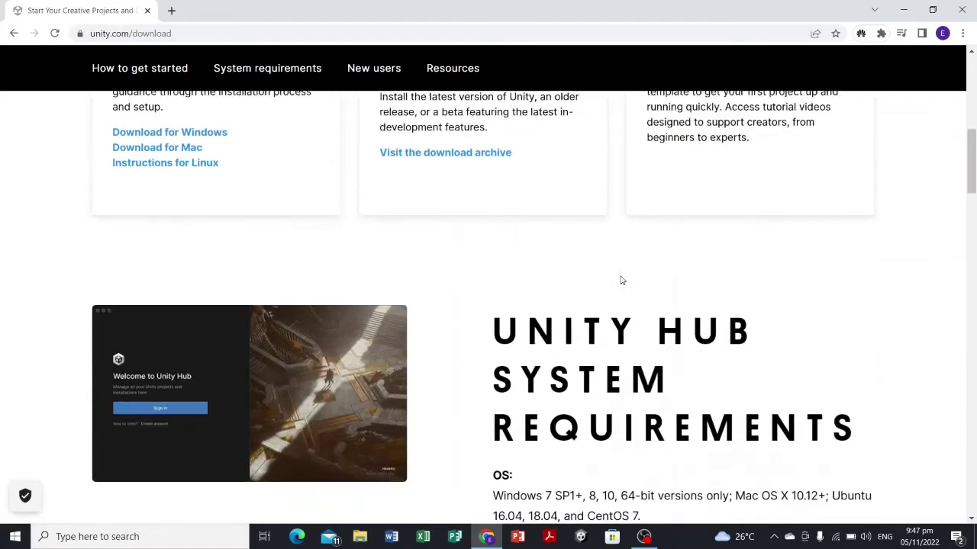
scroll(622, 279, up, 2)
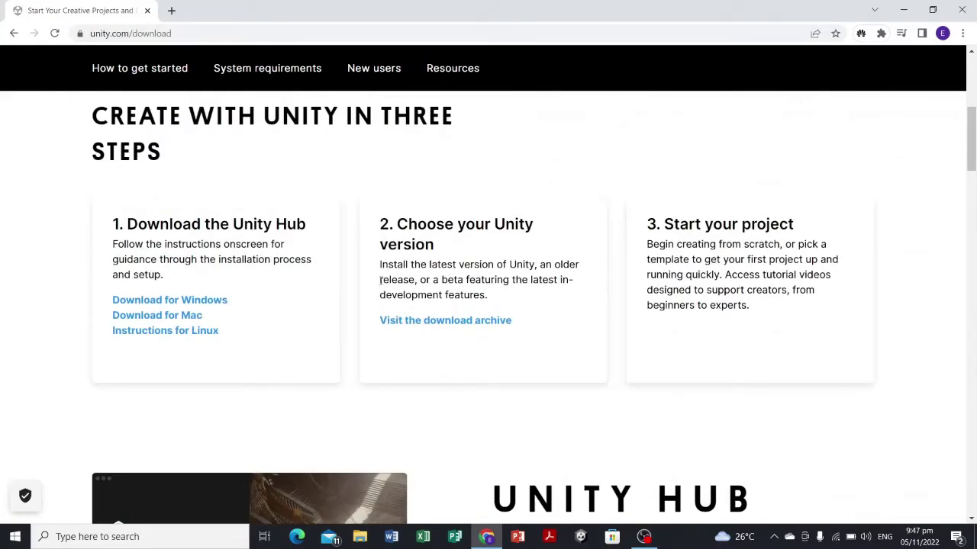
click(192, 304)
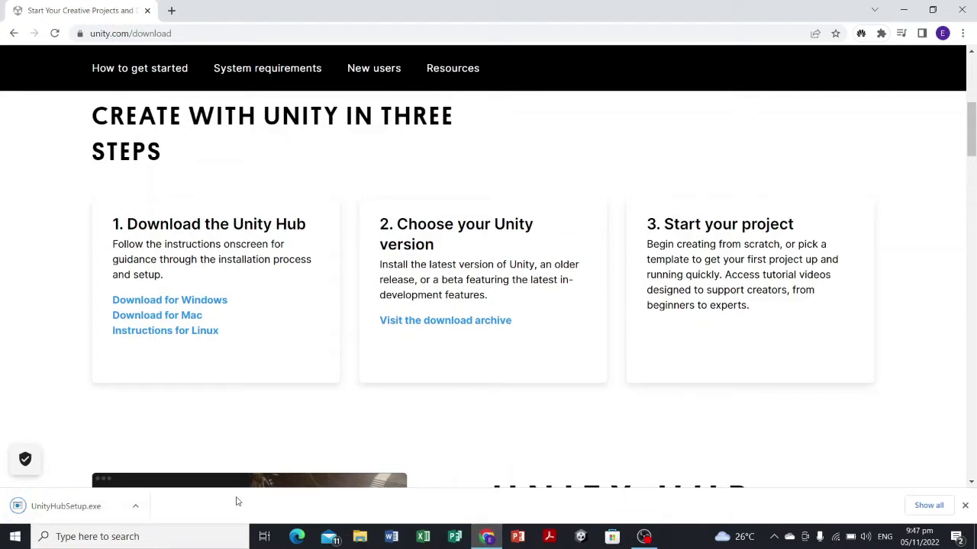
Step: Open UnityHubSetup.exe from the download shelf and move the setup dialog aside
right_click(75, 513)
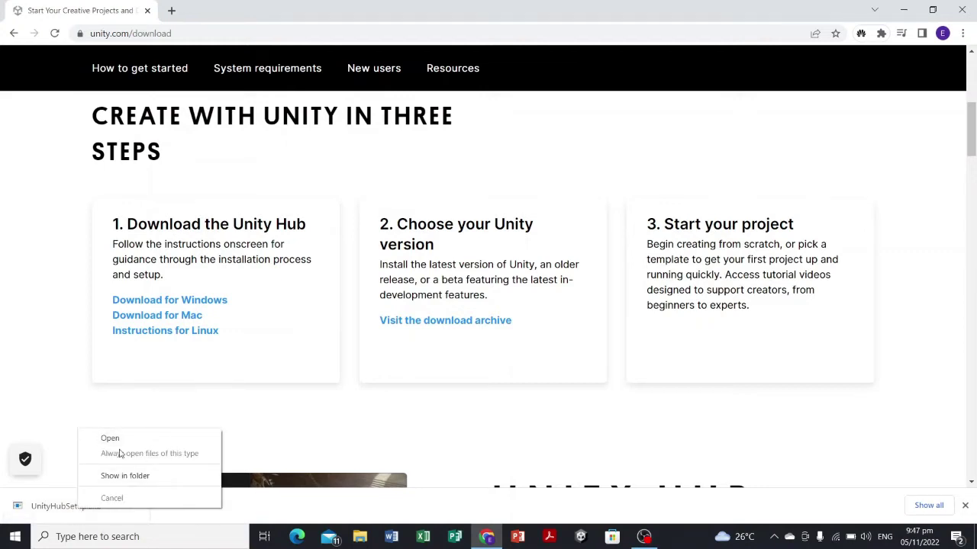
click(111, 438)
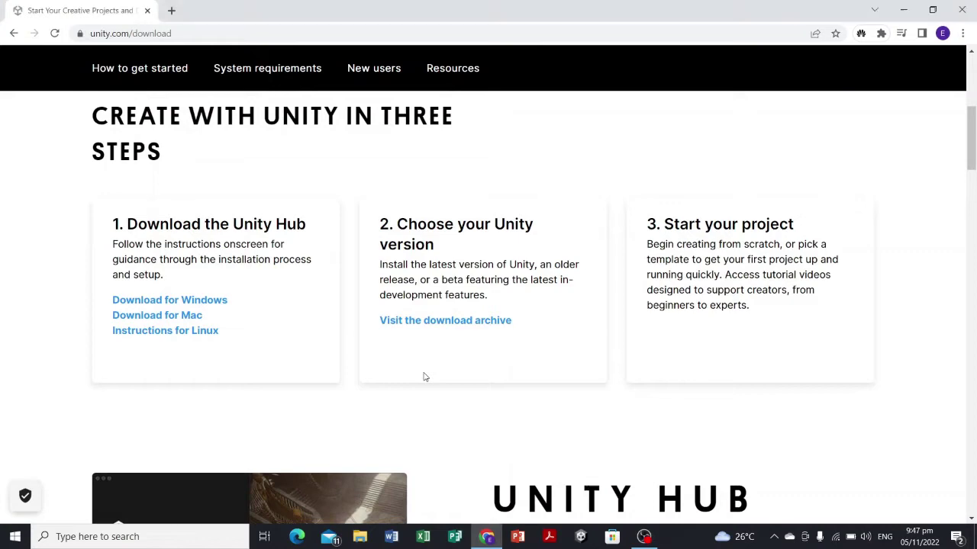
scroll(425, 377, down, 8)
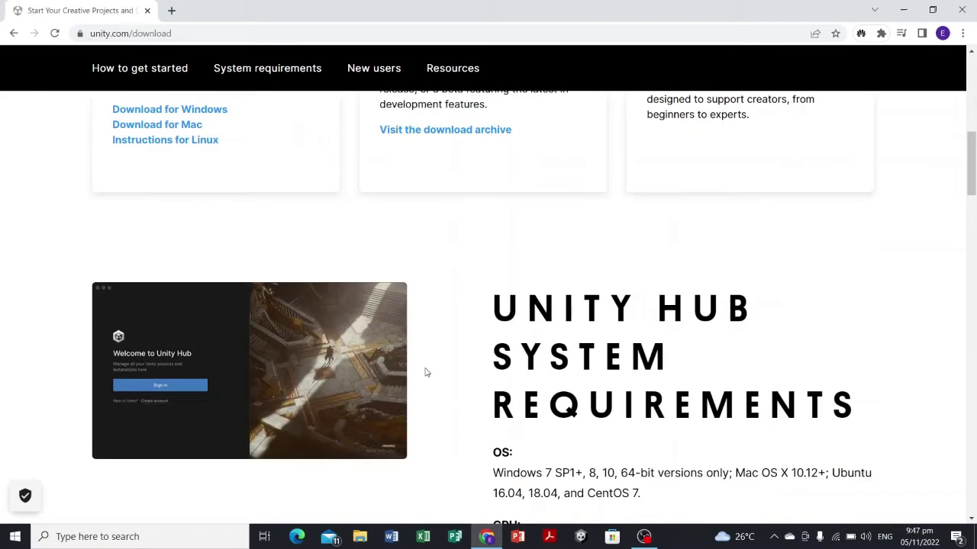
scroll(425, 373, down, 2)
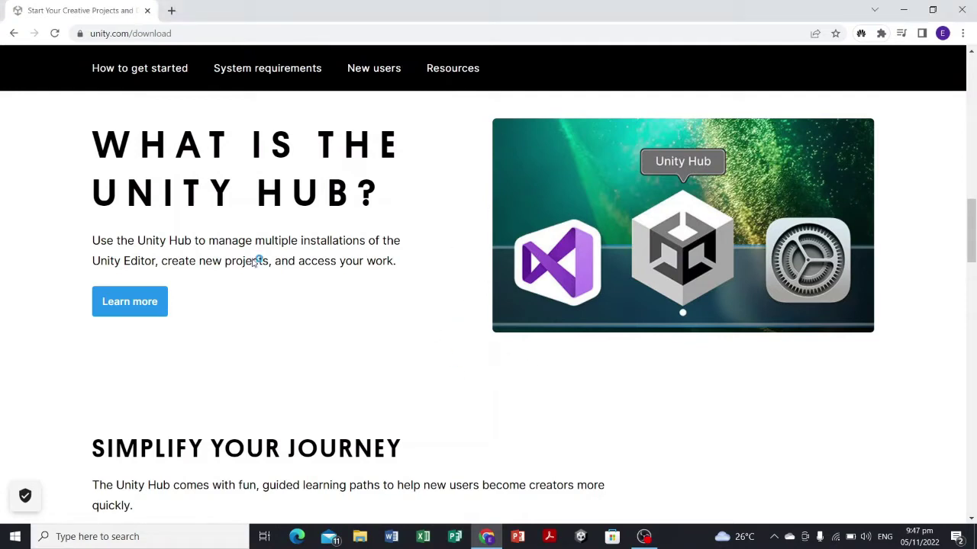
drag(457, 152, 617, 154)
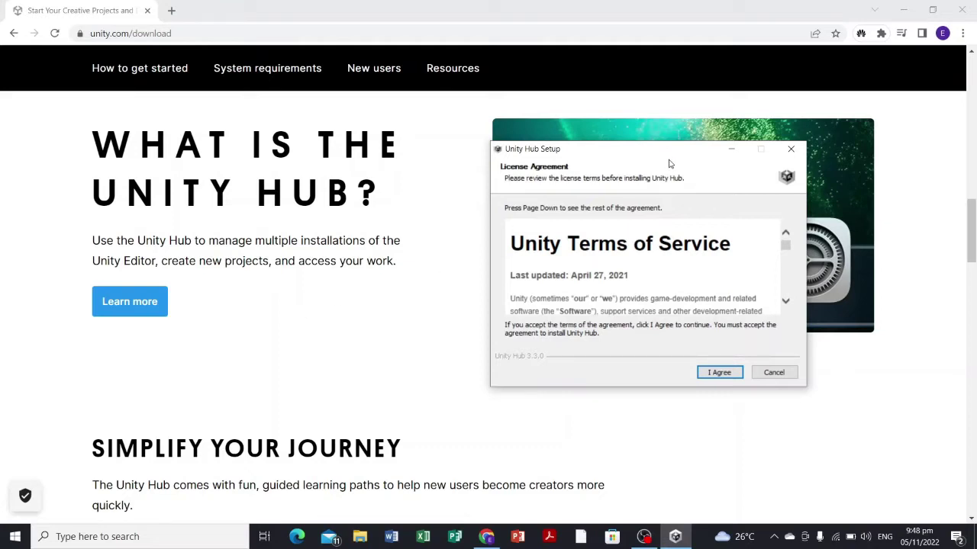
Step: Agree to the Unity Terms of Service and install Unity Hub without running it afterwards
drag(661, 158, 557, 152)
click(618, 367)
click(630, 368)
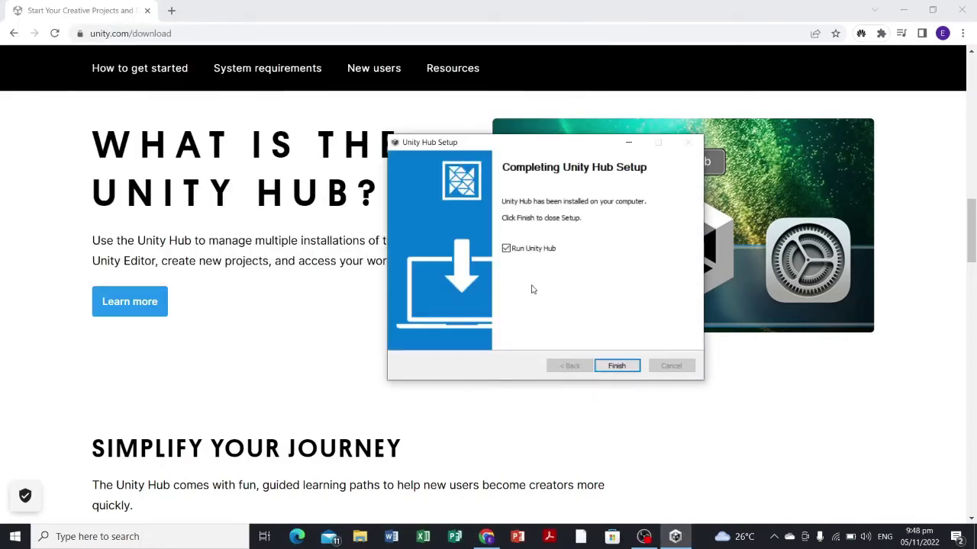
click(507, 249)
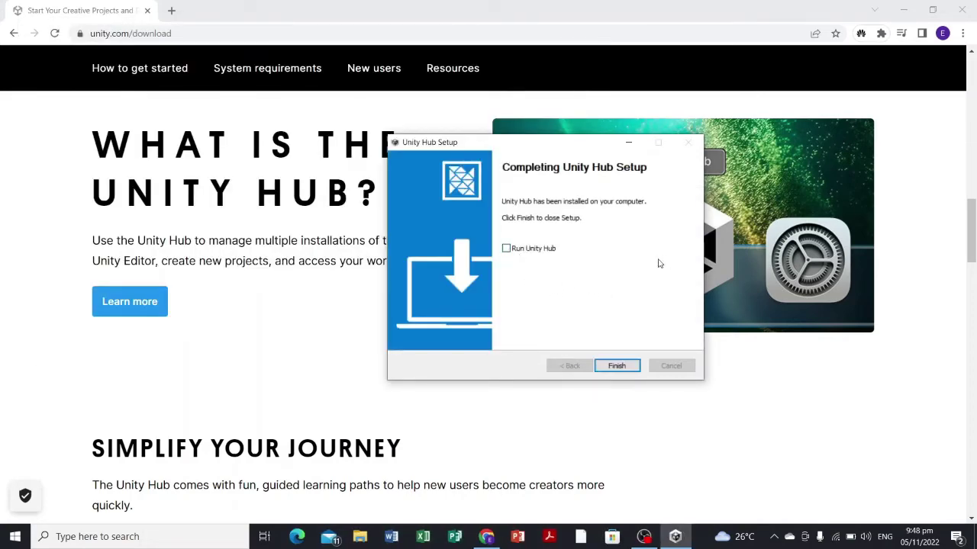
click(628, 367)
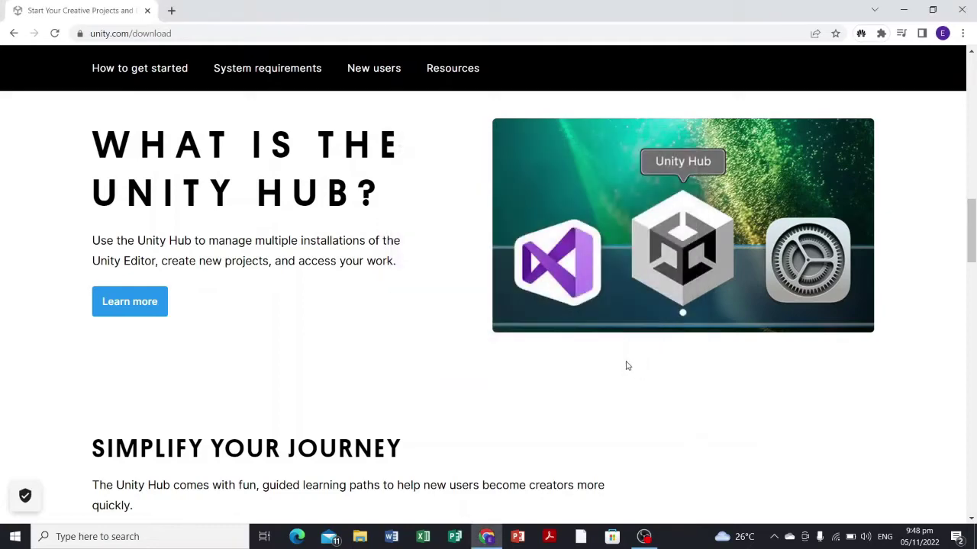
Step: Minimize Chrome and refresh the desktop so the Unity Hub shortcut appears
click(904, 9)
right_click(687, 165)
click(713, 190)
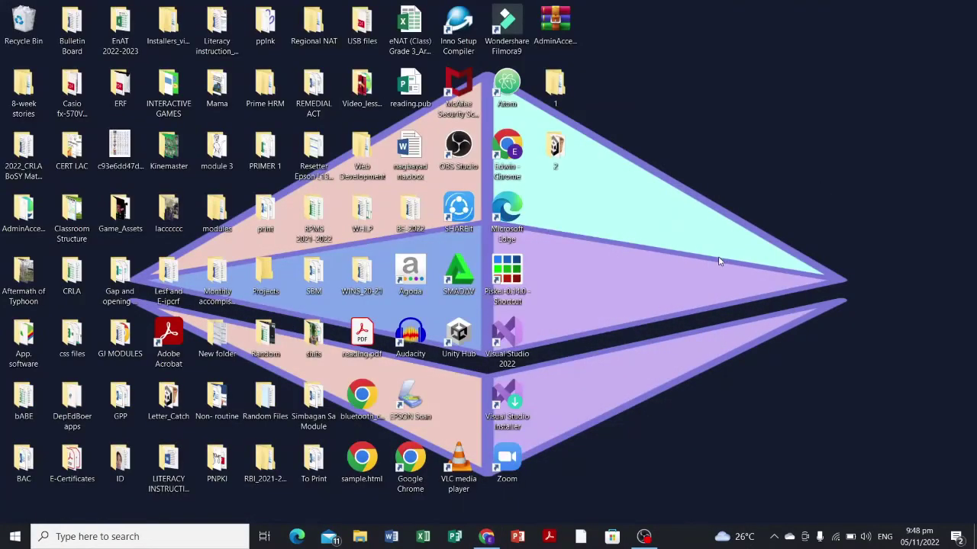
Step: Launch Unity Hub from its desktop shortcut and allow it through the Windows firewall
right_click(458, 332)
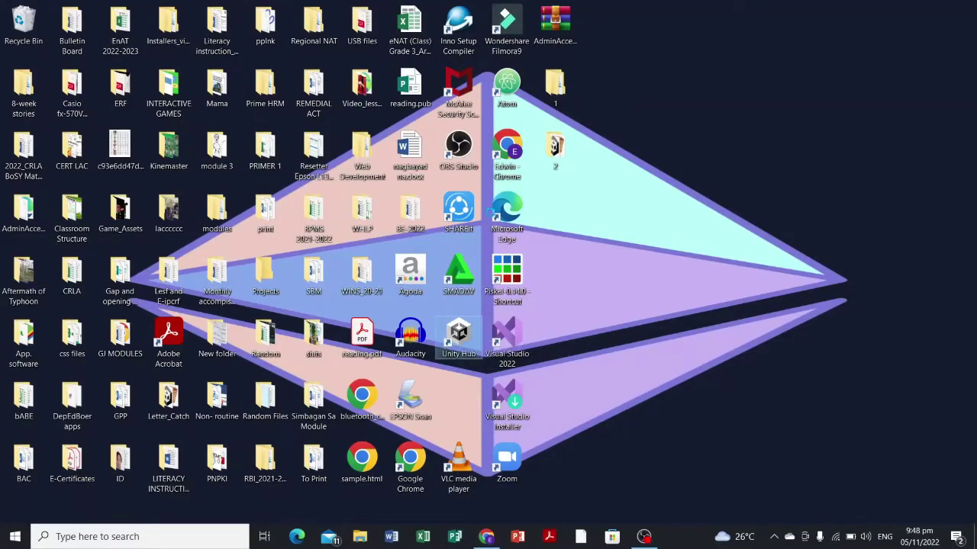
click(500, 142)
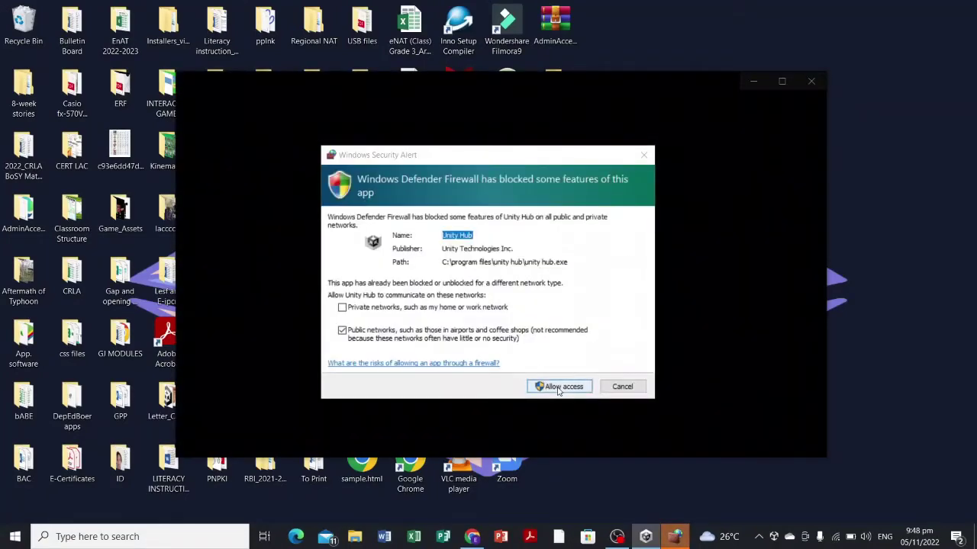
click(558, 390)
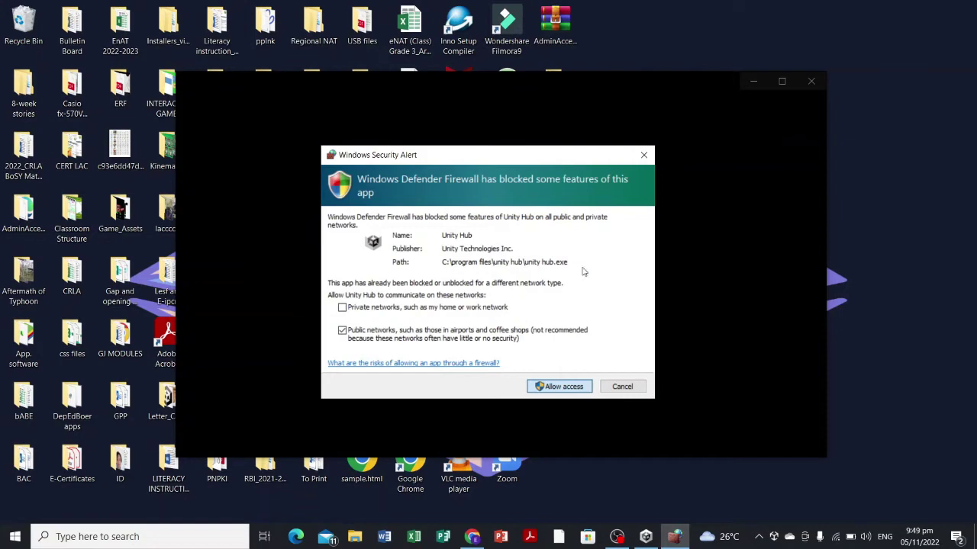
click(561, 386)
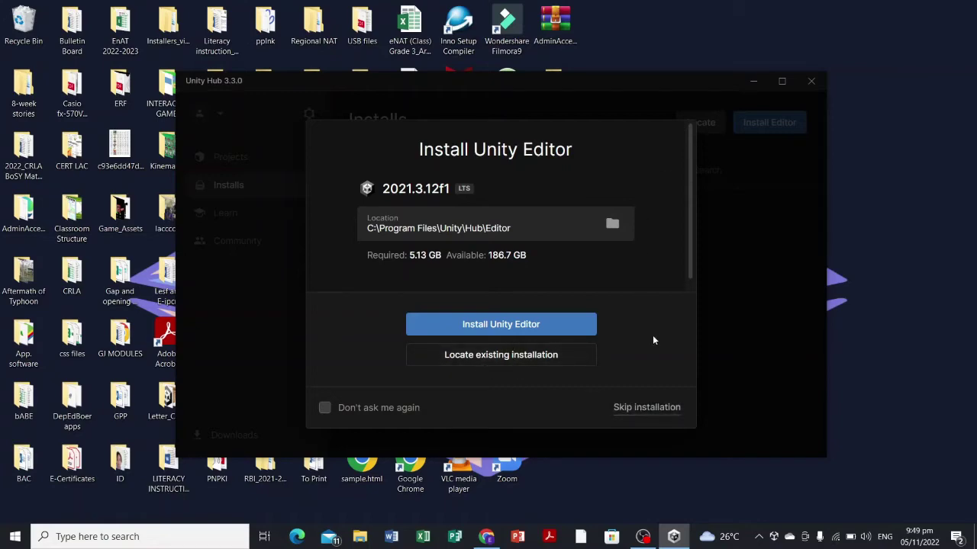
Step: Skip the initial editor install, reposition Unity Hub, and open the account menu to sign in
click(645, 408)
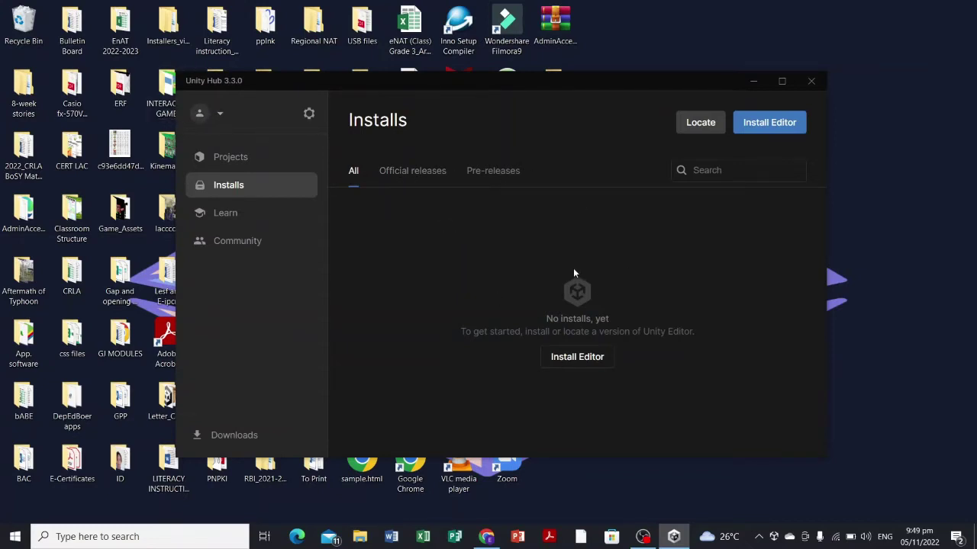
mouse_move(642, 91)
mouse_down()
mouse_move(660, 106)
mouse_move(659, 96)
mouse_up()
click(238, 126)
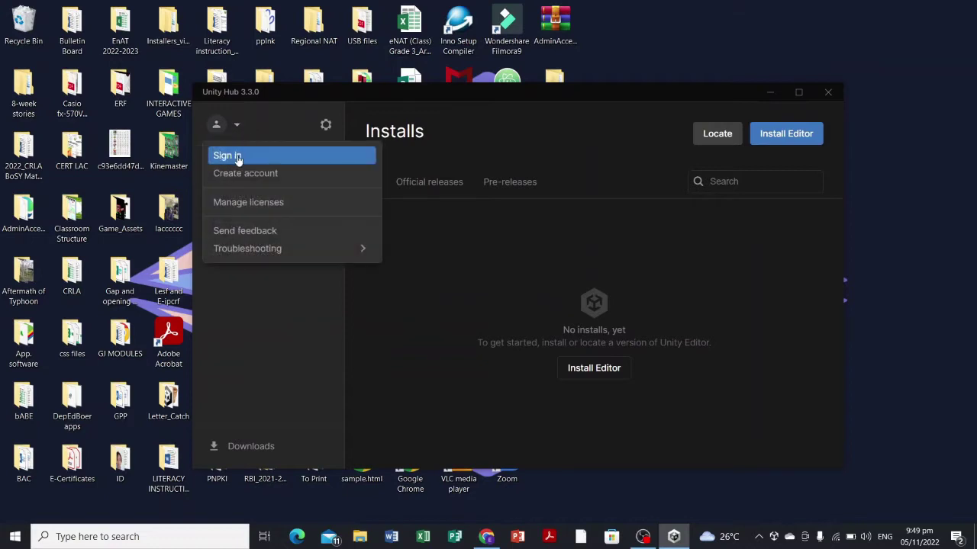
click(448, 300)
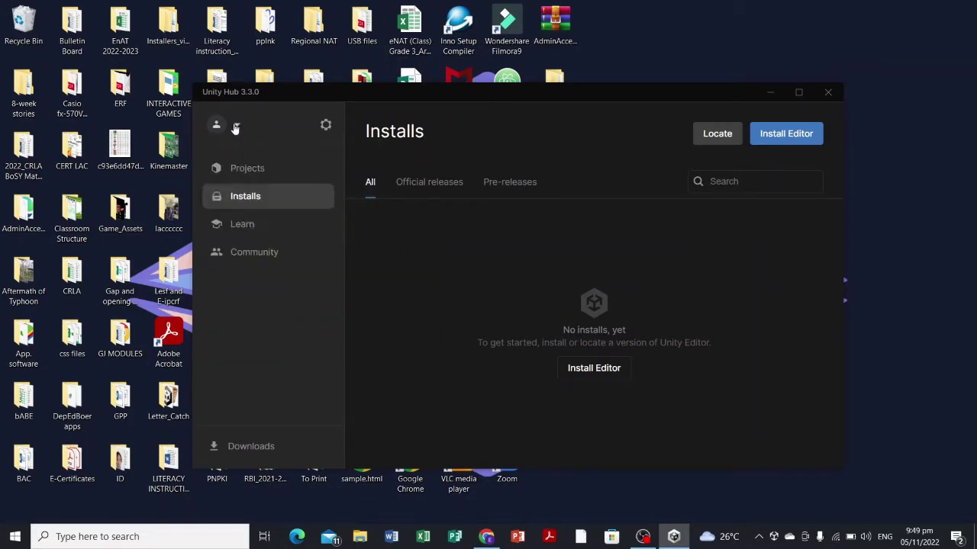
click(236, 126)
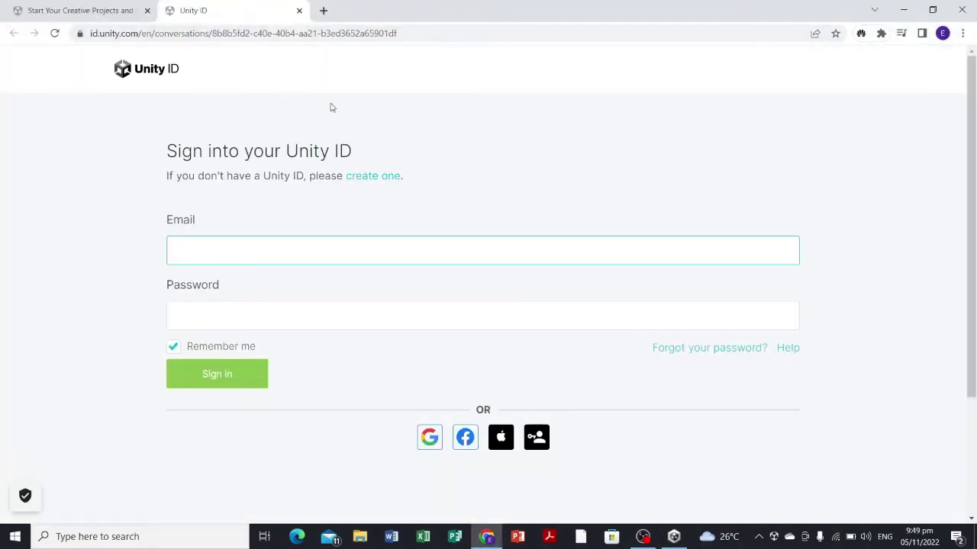
Step: Sign in to Unity ID with a Google account and pass the login back to Unity Hub
scroll(427, 314, down, 3)
scroll(436, 316, up, 3)
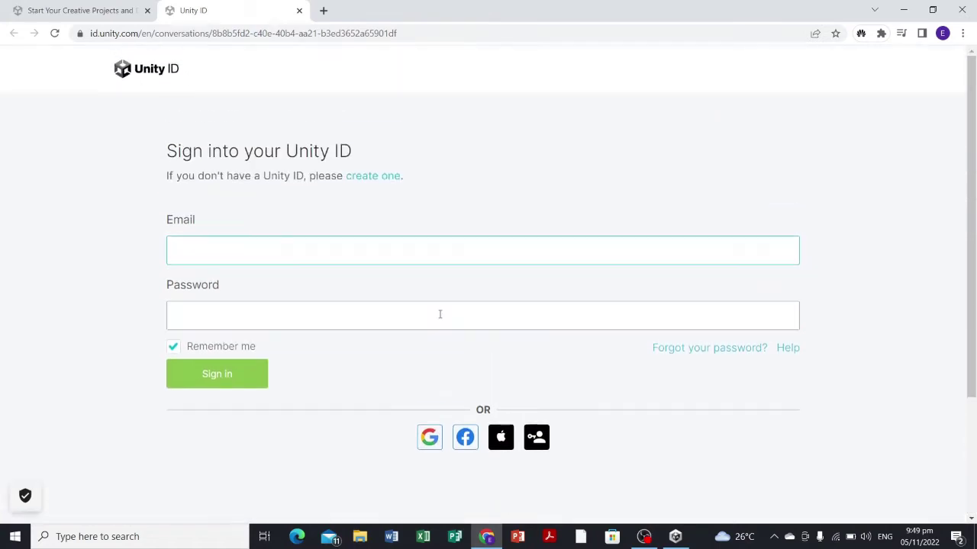
scroll(440, 313, down, 3)
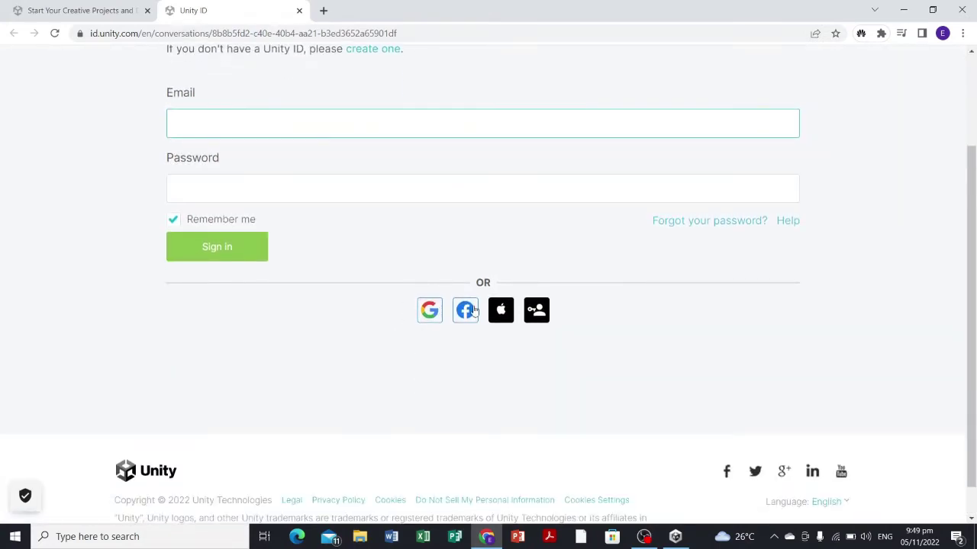
scroll(473, 309, up, 3)
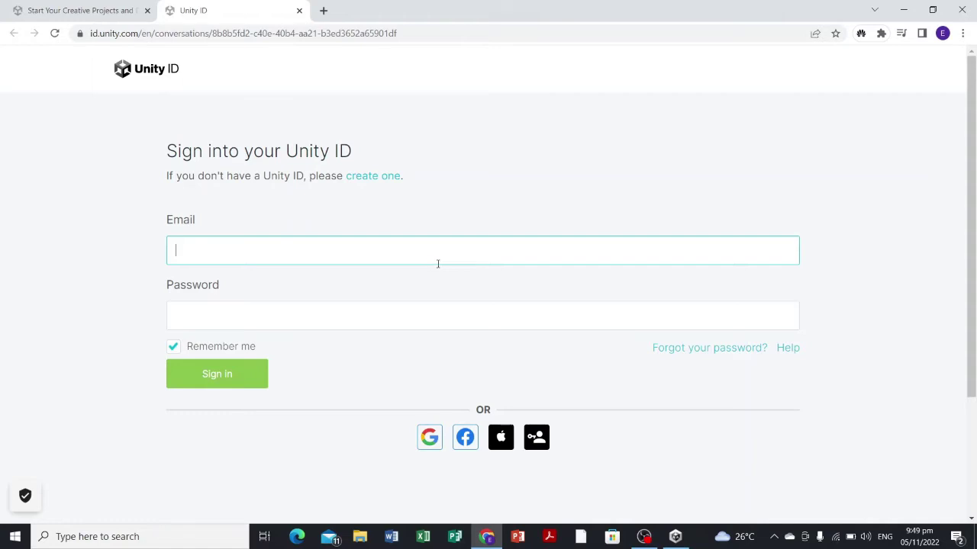
scroll(438, 264, down, 3)
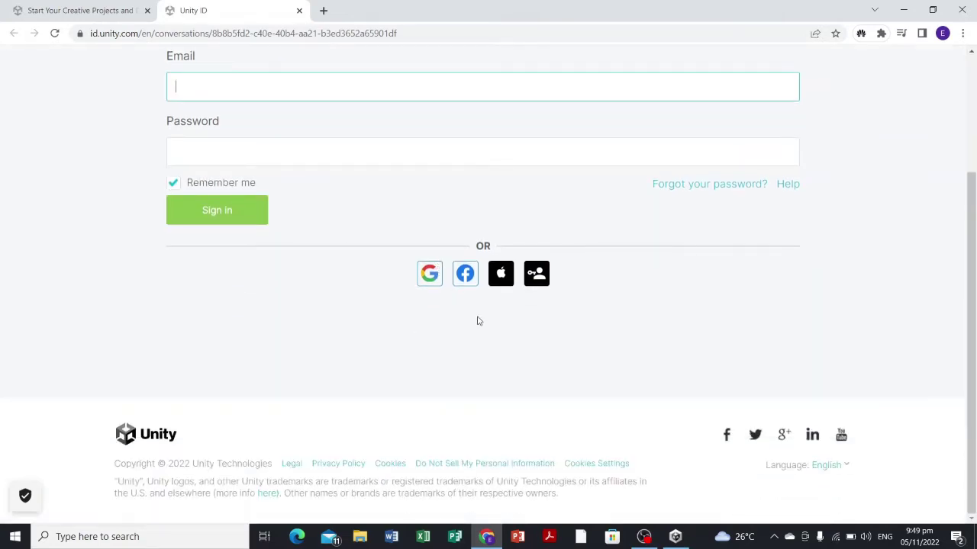
scroll(458, 343, up, 2)
click(429, 337)
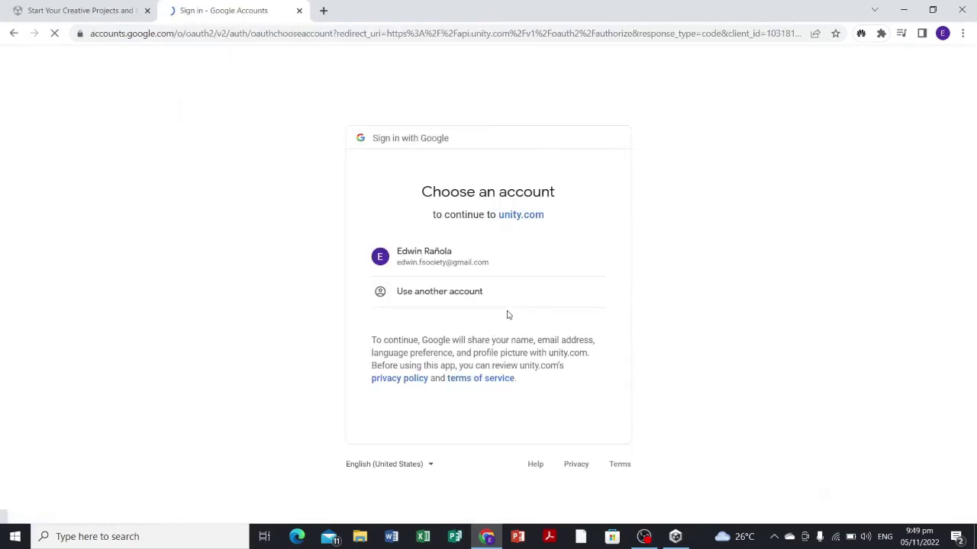
click(447, 259)
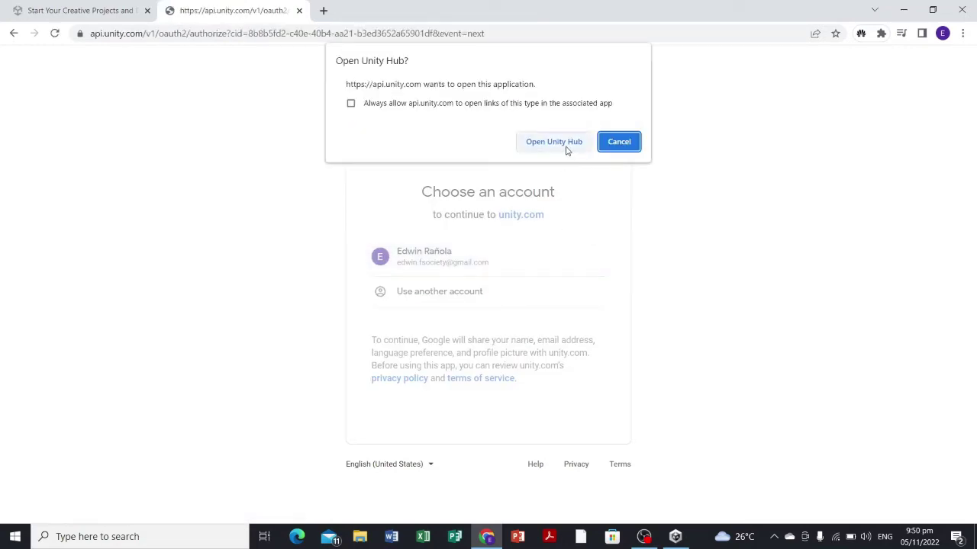
click(568, 147)
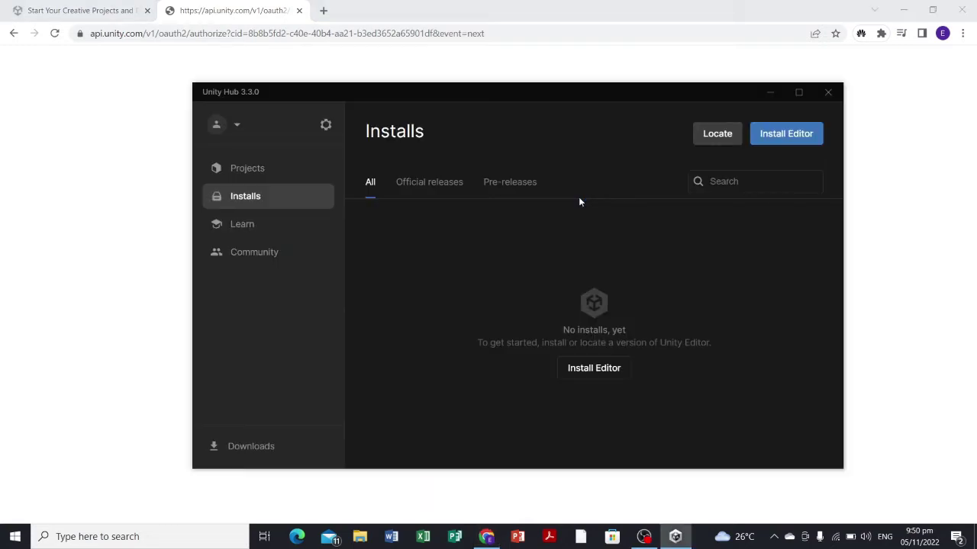
Step: Open Install Editor from Installs and browse the Official releases, Pre-releases and Archive tabs
click(237, 126)
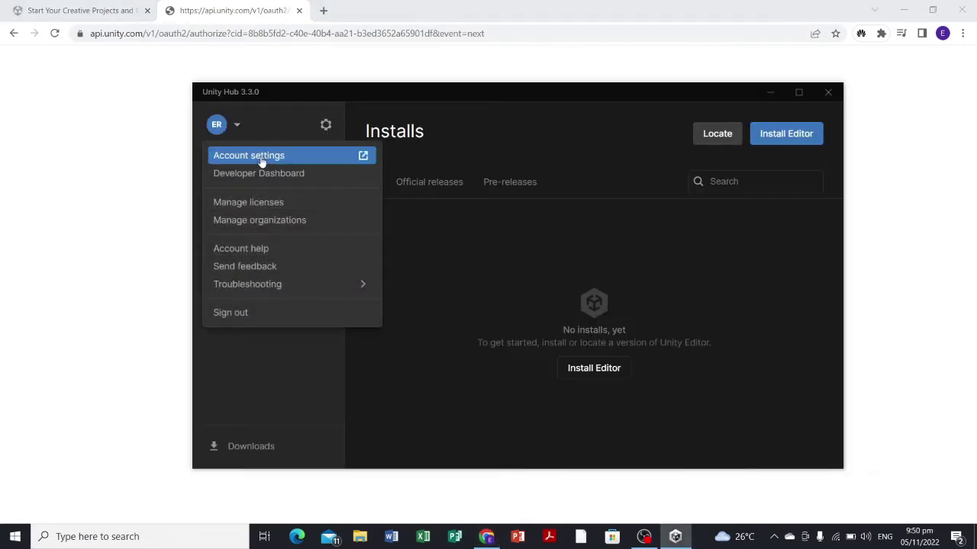
click(493, 262)
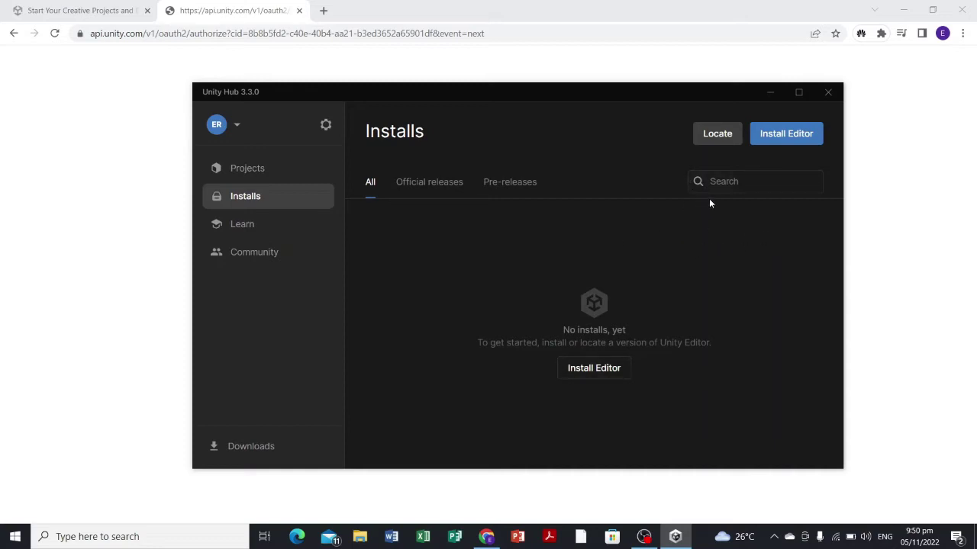
click(617, 373)
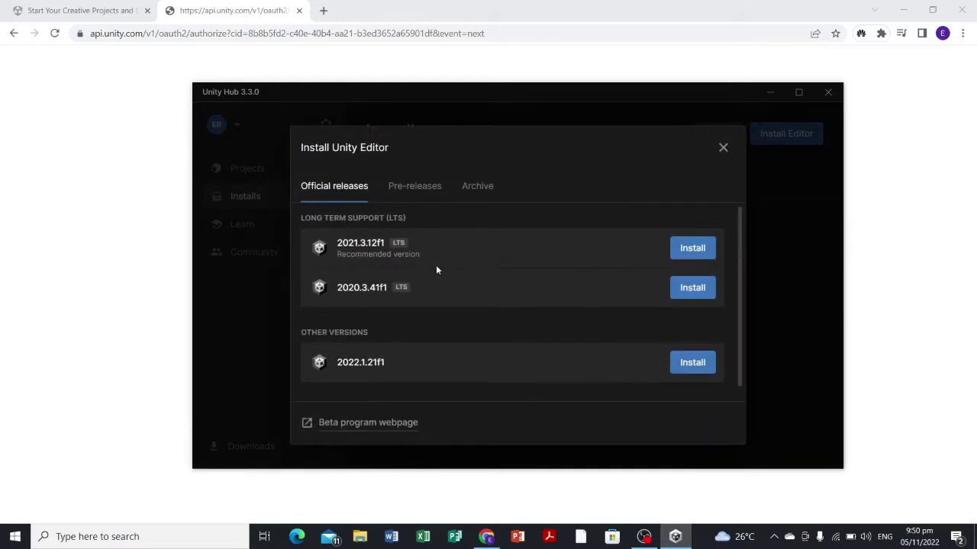
scroll(445, 260, down, 1)
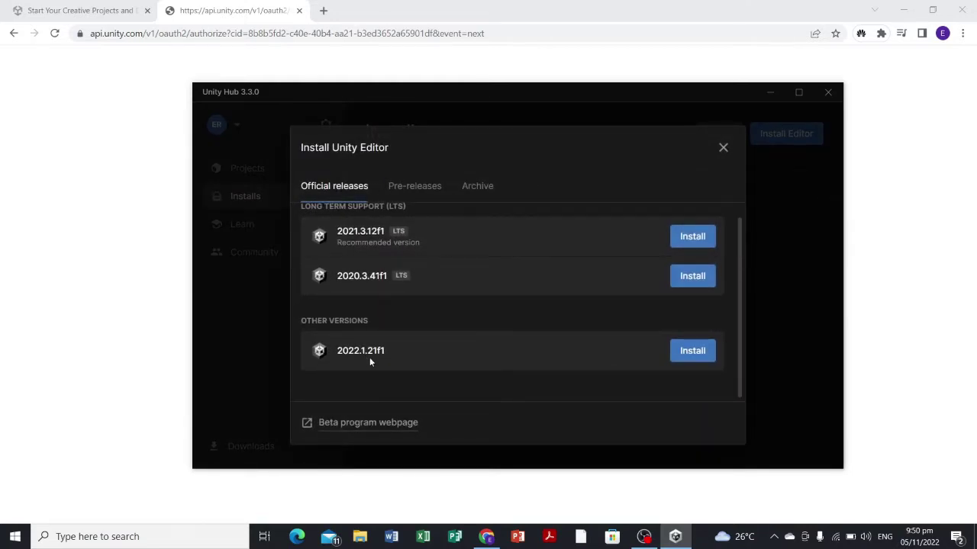
scroll(369, 359, up, 1)
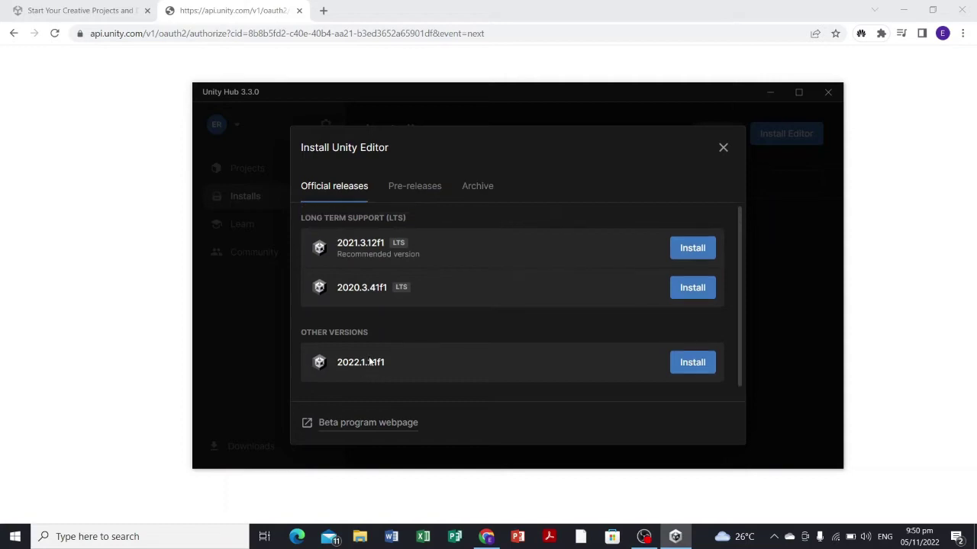
click(414, 187)
click(479, 188)
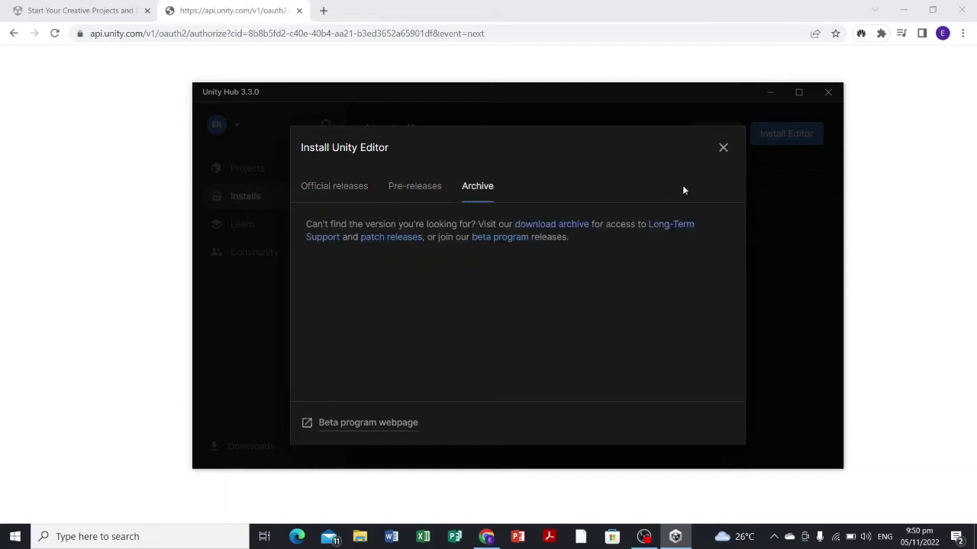
Step: Close the Install dialog, return to the unity.com/download tab, and open the download archive
click(723, 147)
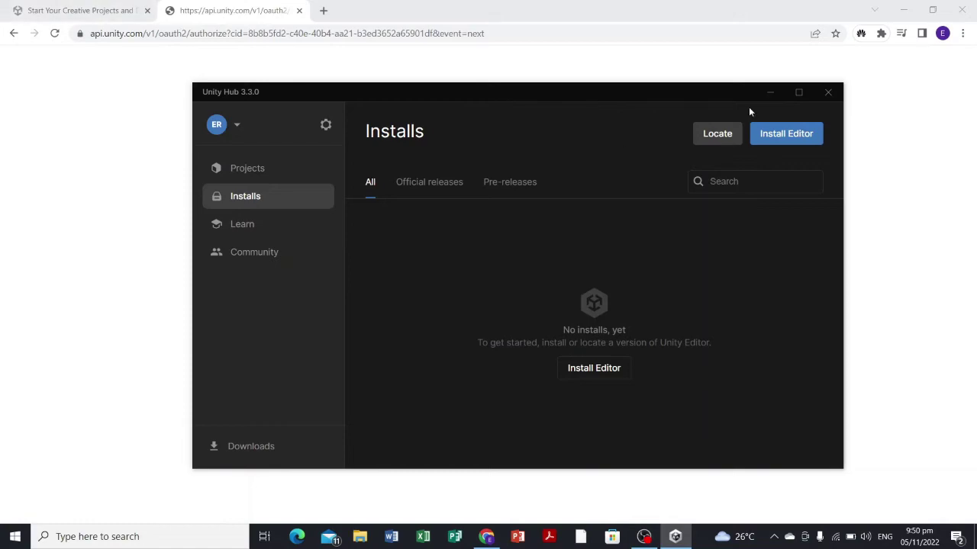
click(777, 93)
click(46, 9)
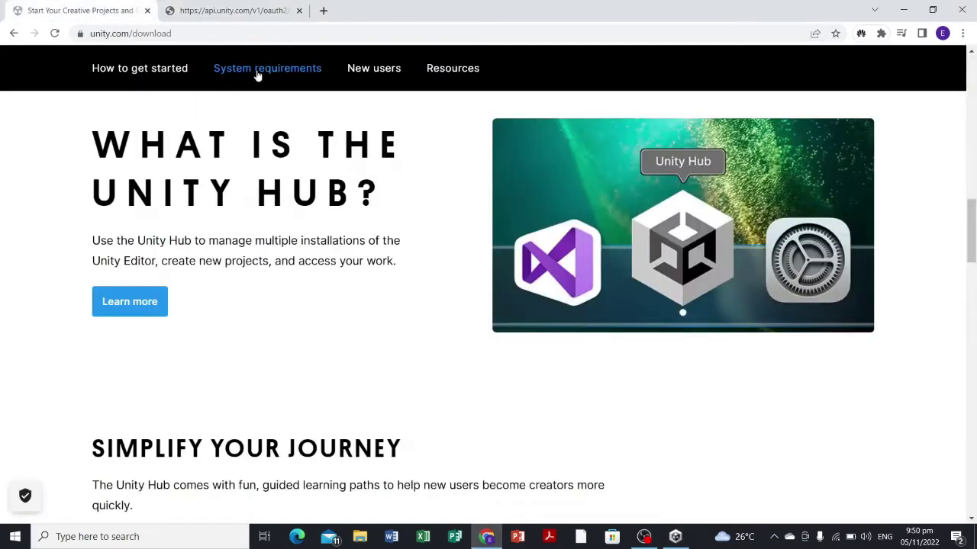
scroll(419, 153, up, 10)
scroll(420, 150, down, 3)
scroll(392, 157, up, 2)
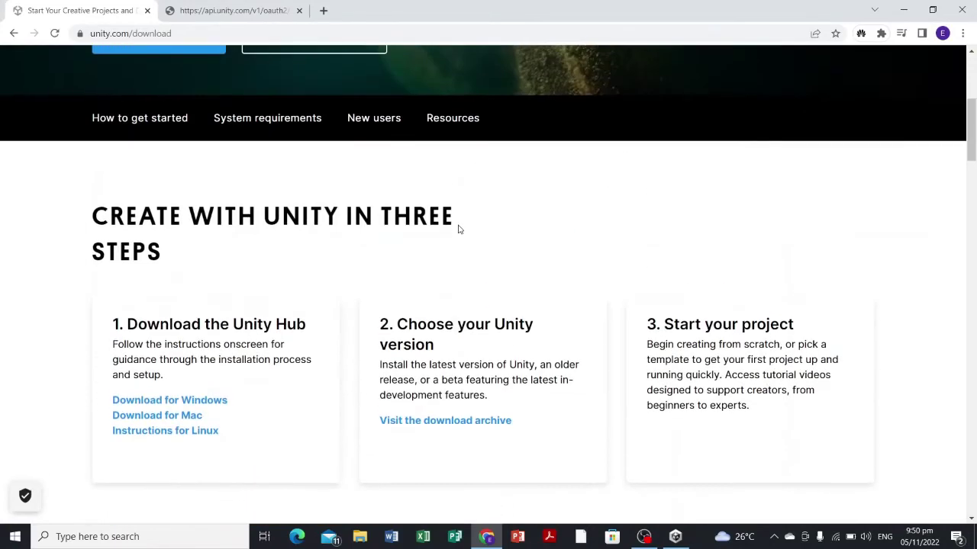
scroll(427, 198, down, 2)
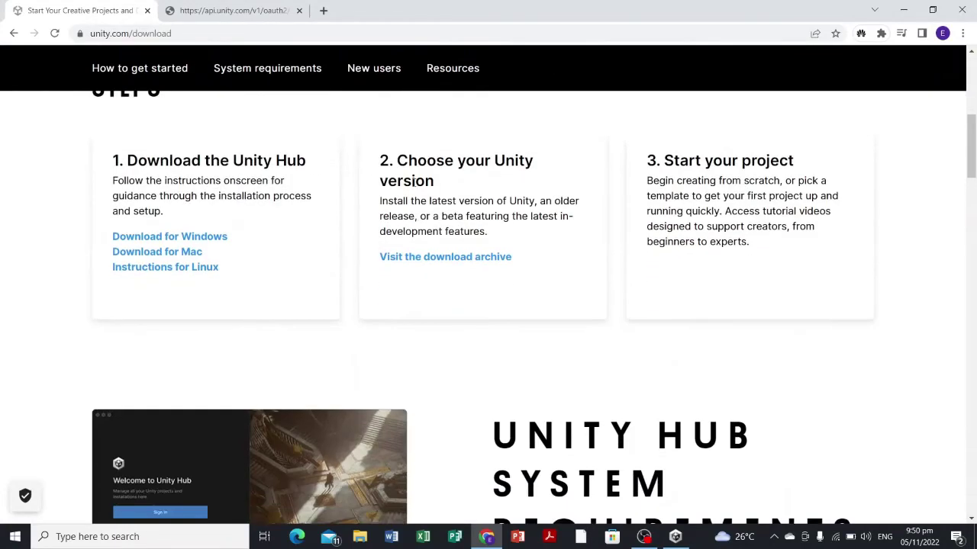
click(479, 262)
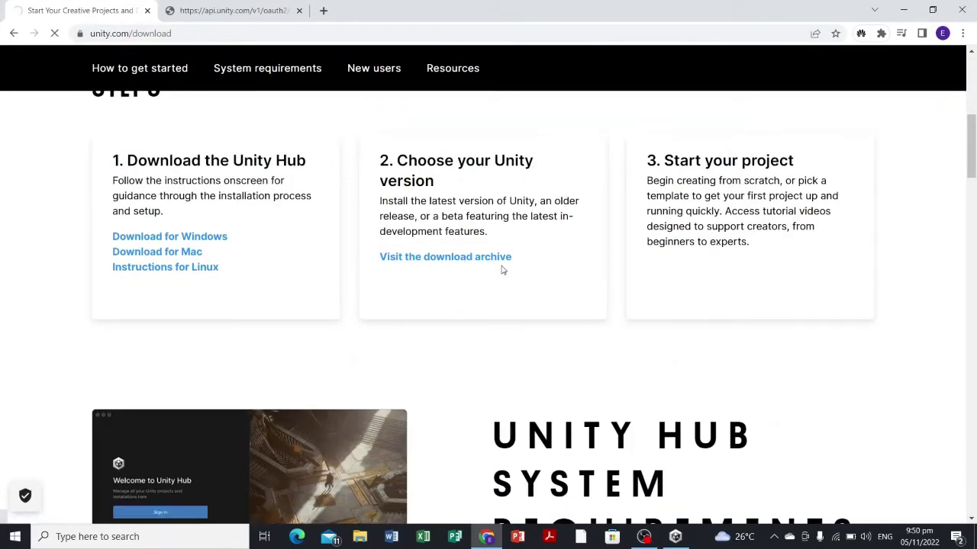
scroll(504, 264, down, 3)
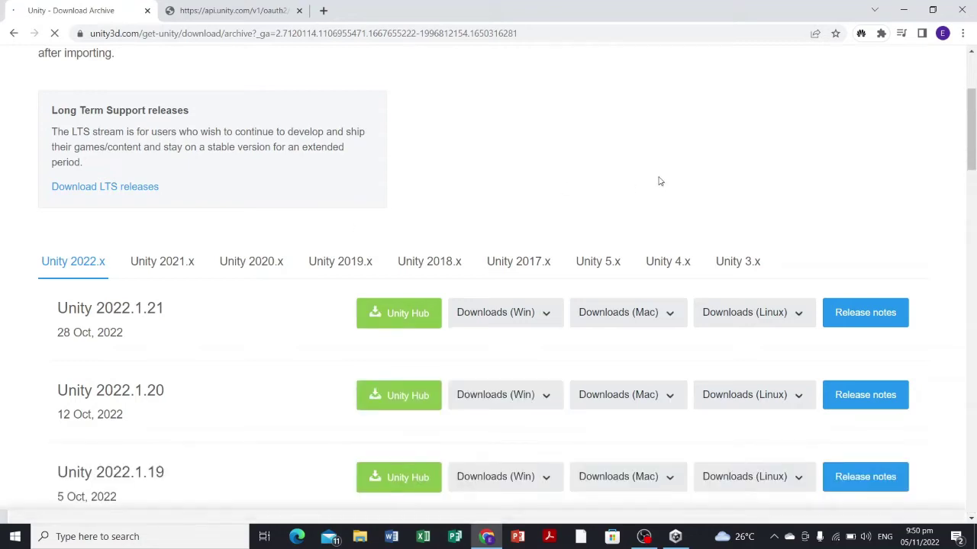
Step: Scroll through the Unity download archive page to locate the version tabs
scroll(658, 181, down, 3)
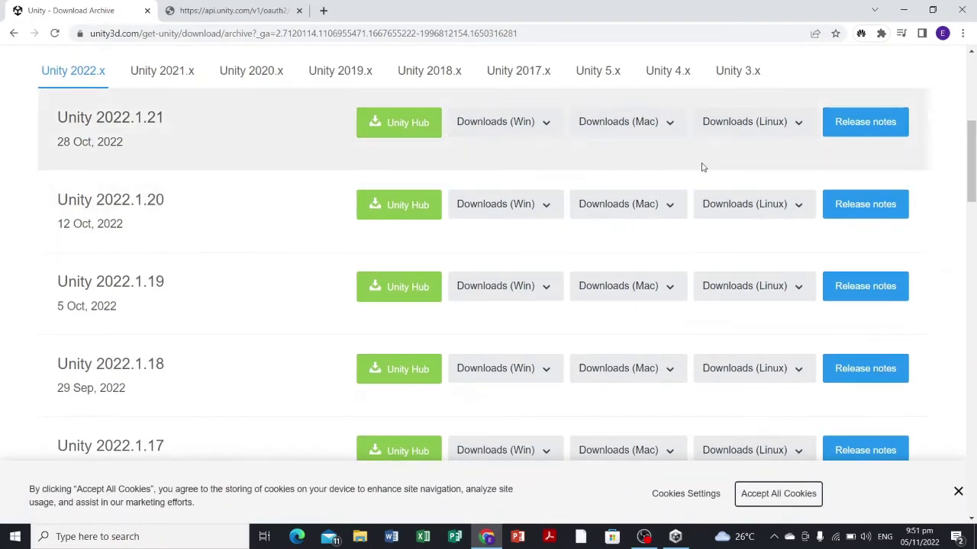
scroll(699, 166, down, 2)
scroll(703, 168, down, 3)
scroll(702, 164, up, 4)
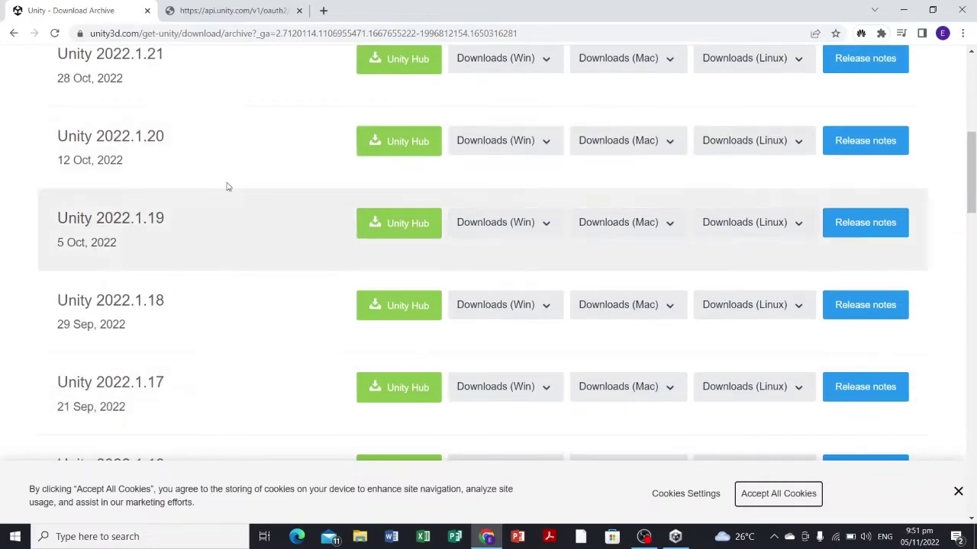
scroll(187, 156, down, 7)
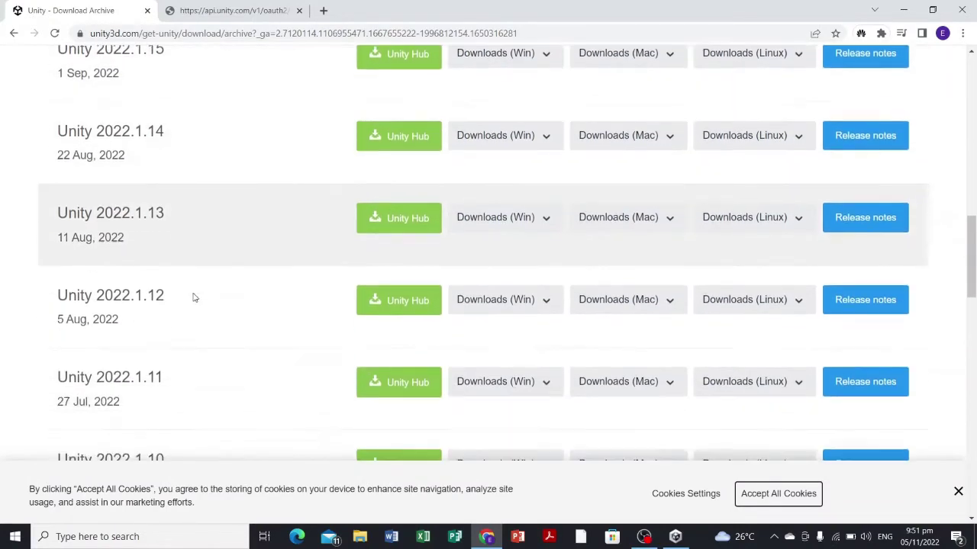
scroll(194, 296, down, 3)
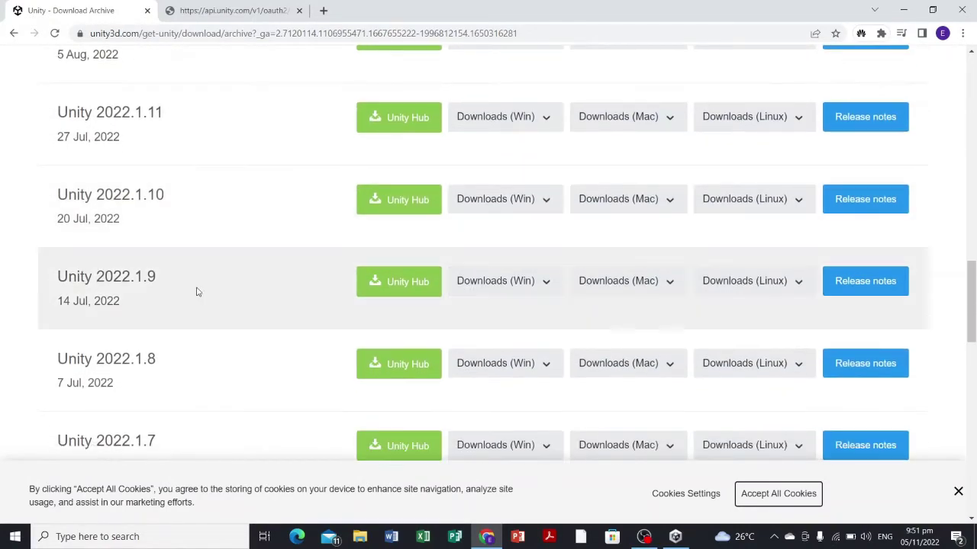
scroll(199, 289, down, 7)
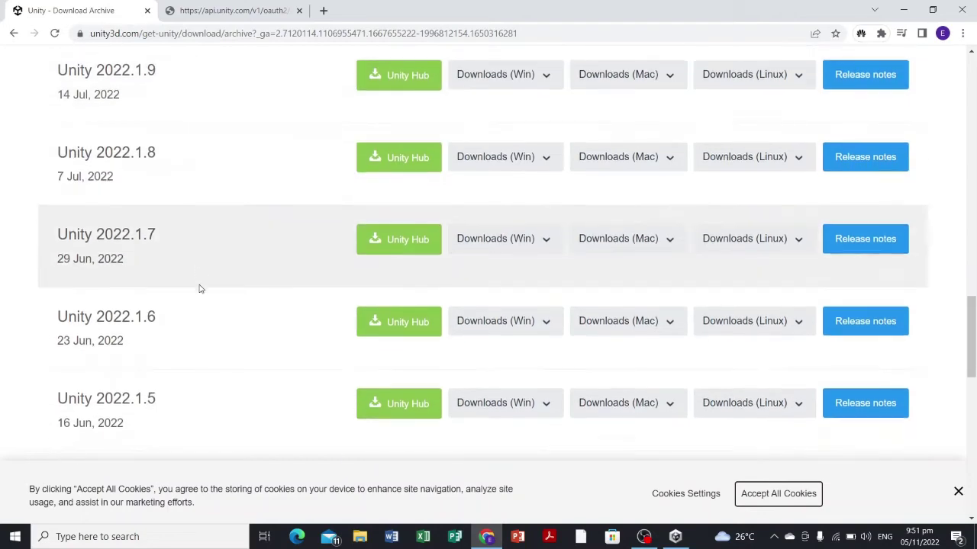
scroll(200, 289, down, 3)
scroll(200, 289, up, 11)
scroll(200, 289, up, 13)
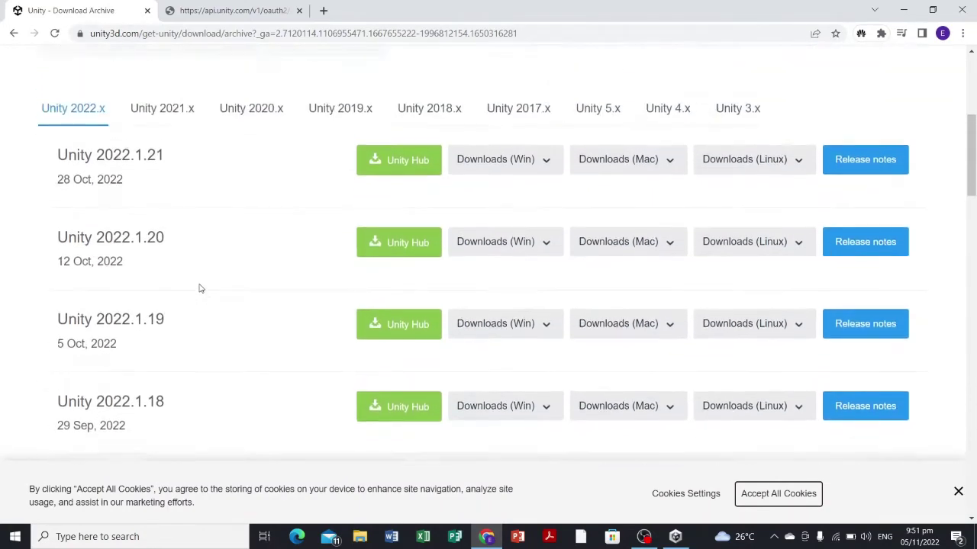
Step: Show the Unity 2021.x releases and bring Unity 2021.3.1f1 (22 Apr, 2022) into view
click(203, 324)
scroll(240, 300, down, 4)
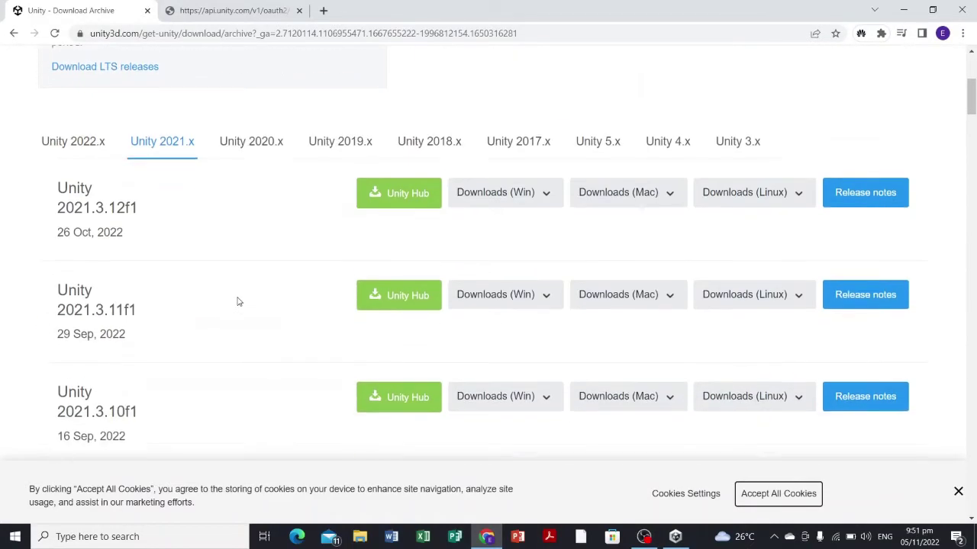
scroll(237, 301, down, 10)
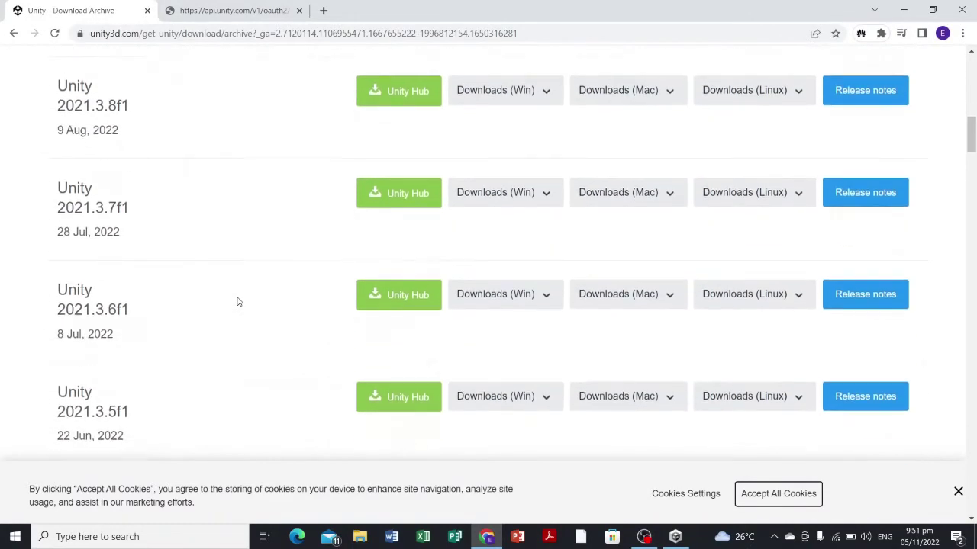
scroll(237, 301, down, 3)
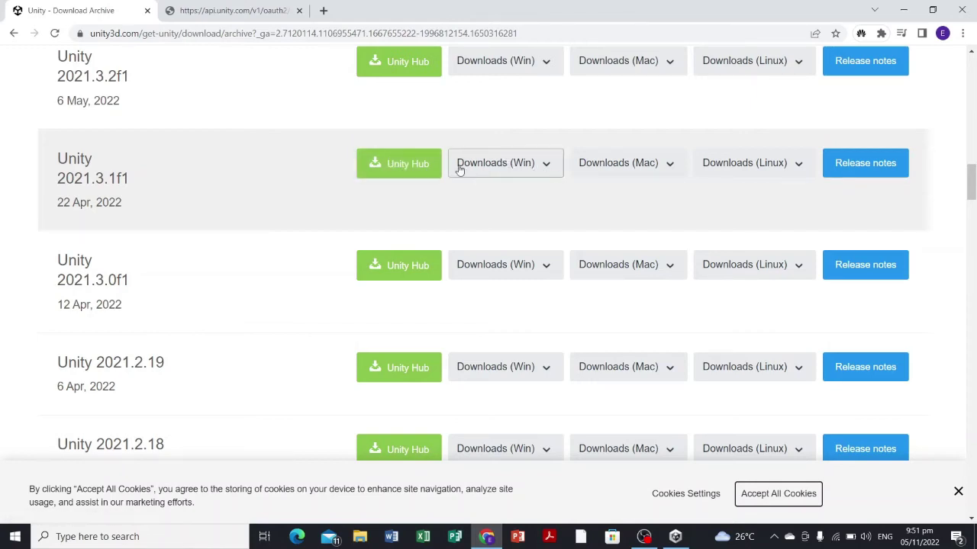
Step: Send Unity 2021.3.1f1 to Unity Hub from the download archive
click(405, 168)
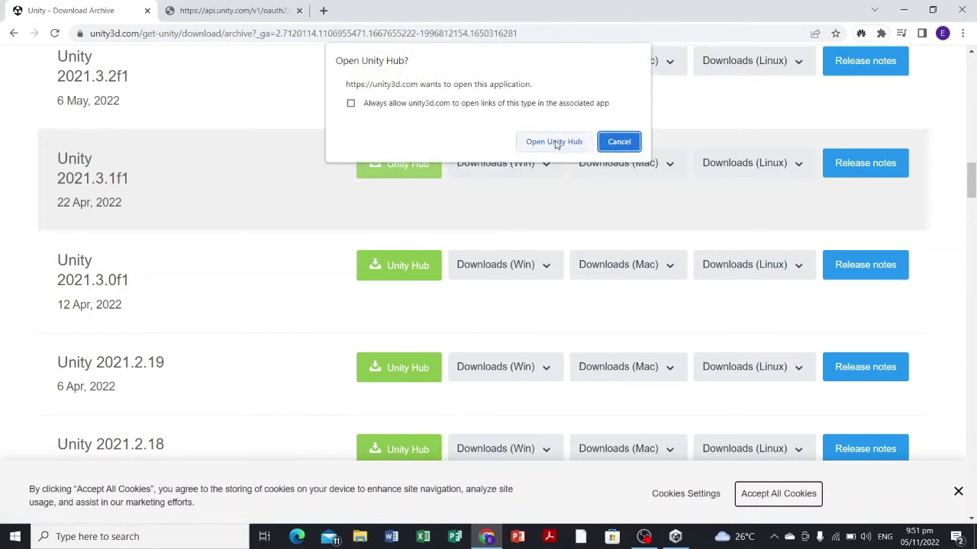
click(556, 143)
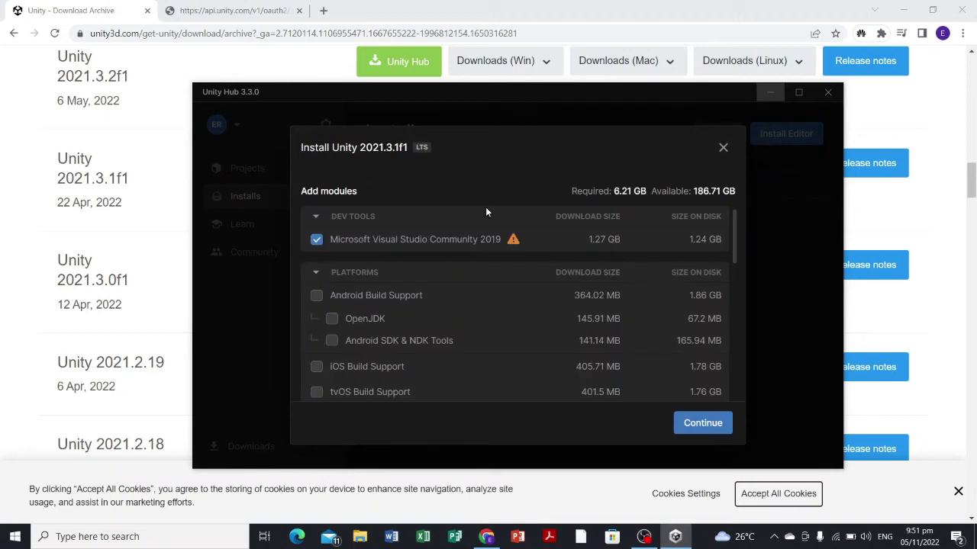
scroll(547, 242, down, 3)
scroll(535, 248, up, 3)
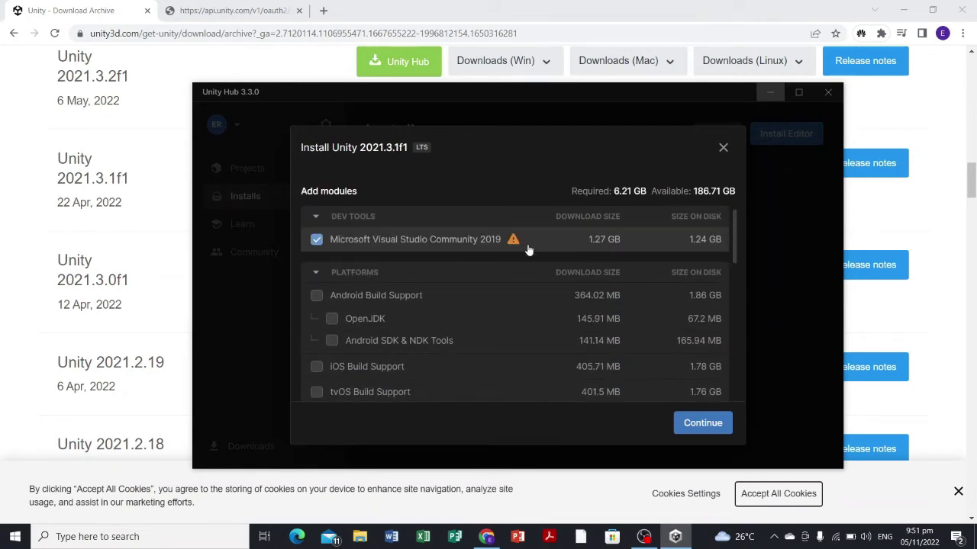
Step: Minimize Chrome and move the Unity Hub window to the screen centre
click(903, 10)
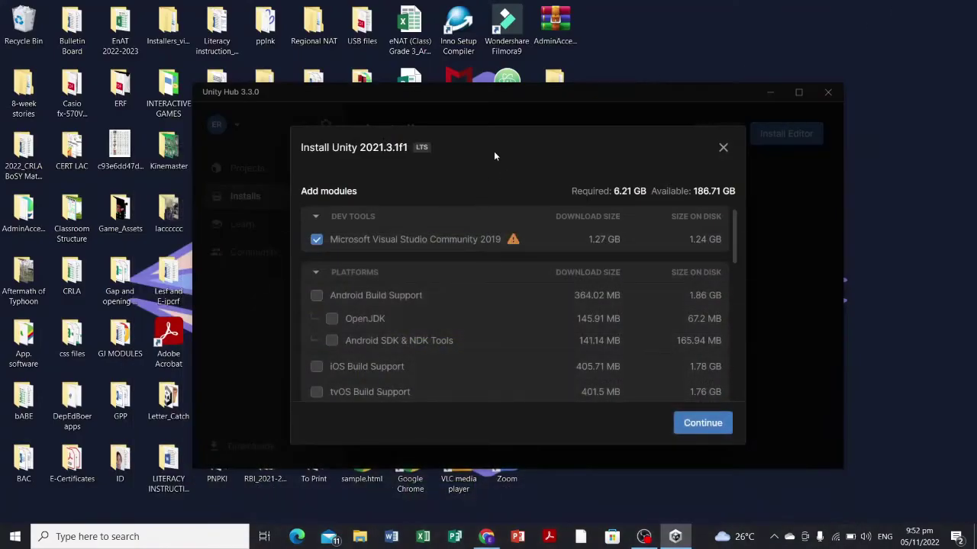
drag(521, 98, 887, 46)
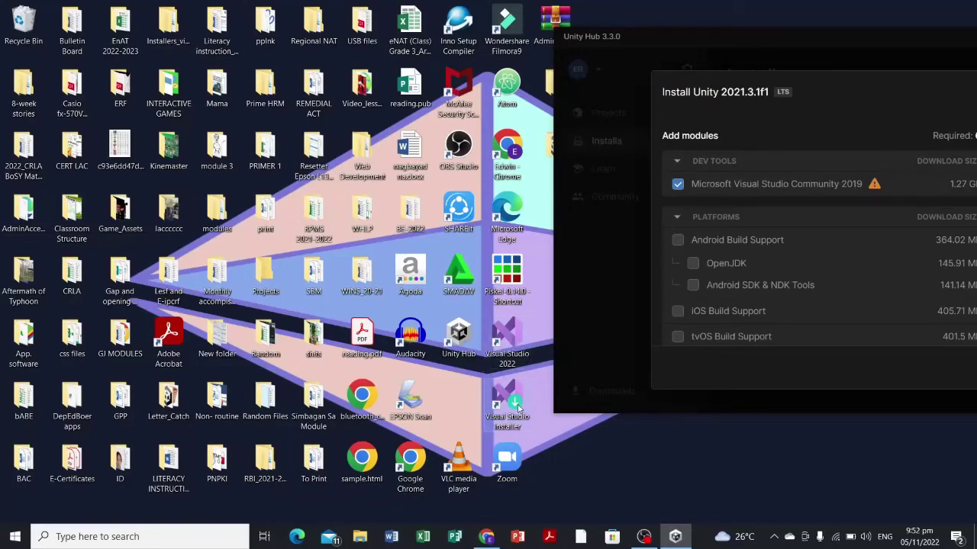
drag(751, 45, 390, 81)
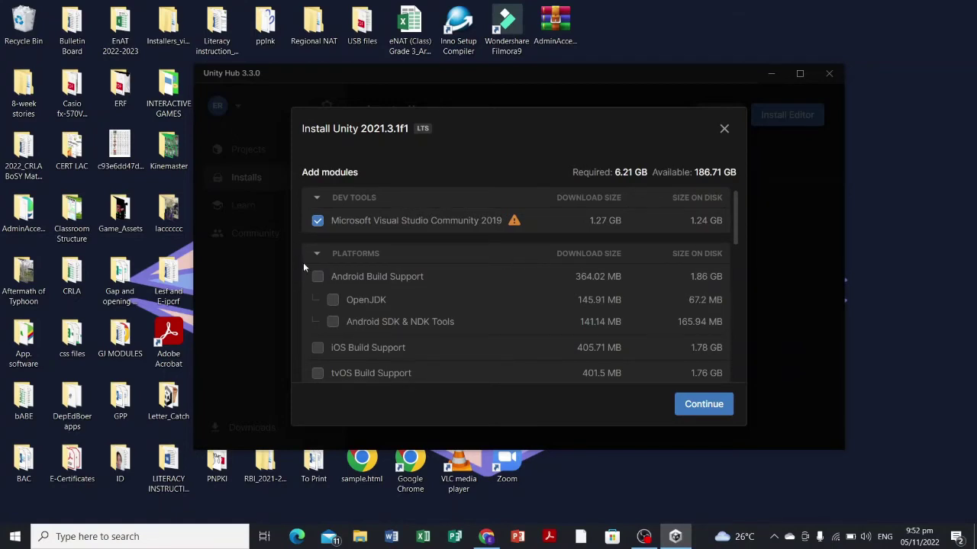
Step: Tick Android, WebGL and Universal Windows Platform build support in the module list
scroll(397, 271, down, 1)
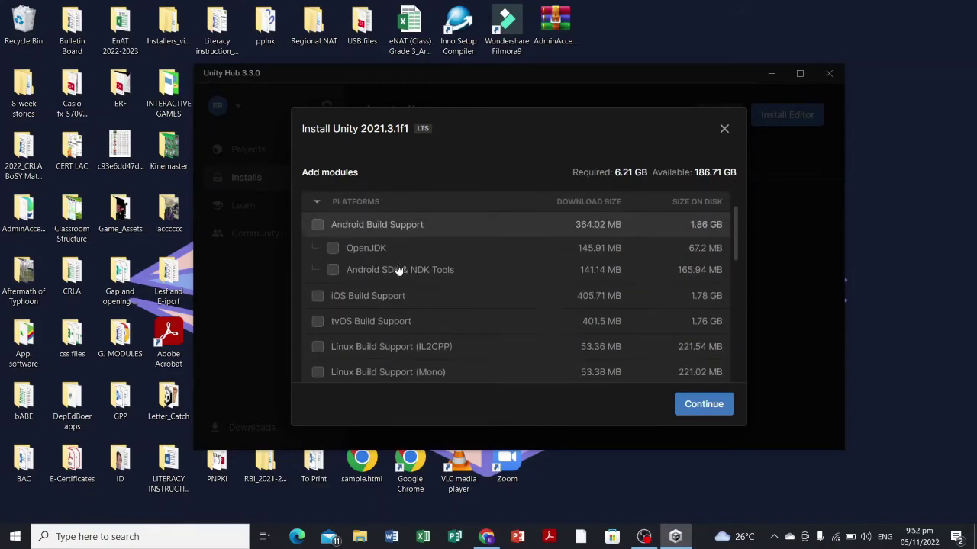
scroll(336, 281, up, 1)
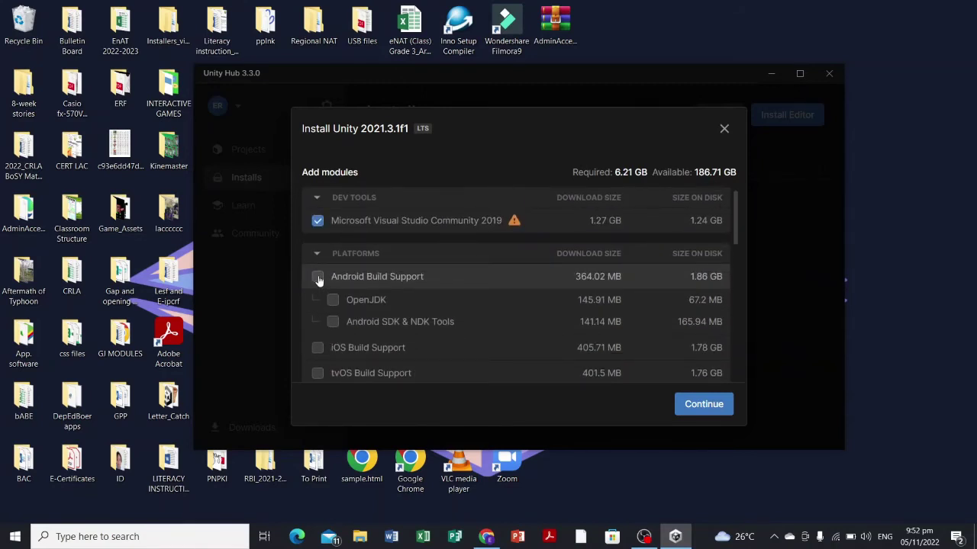
click(318, 278)
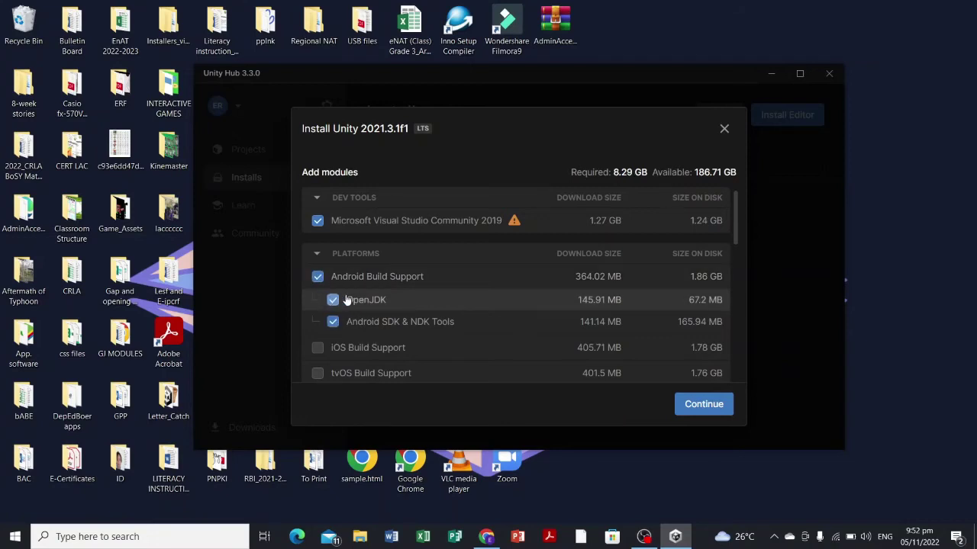
scroll(461, 294, down, 5)
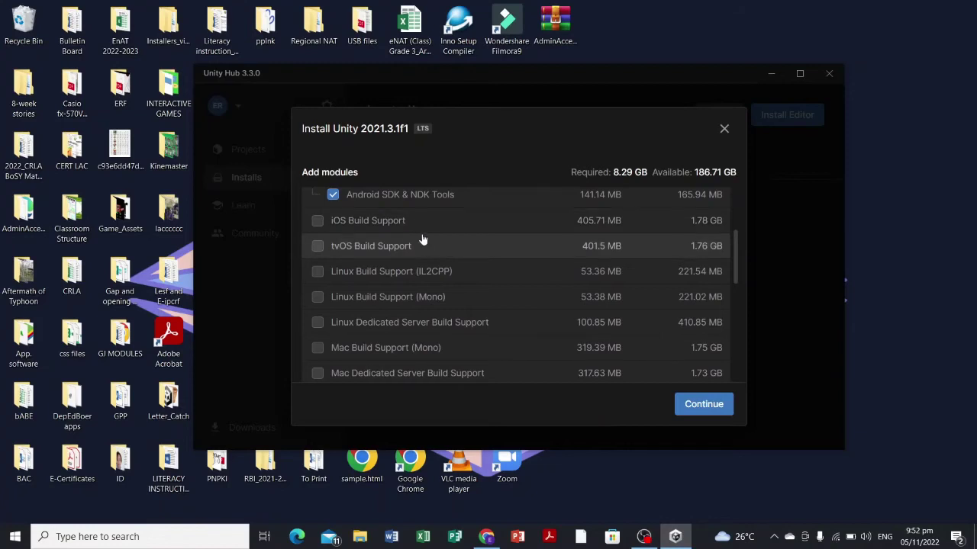
scroll(454, 284, down, 3)
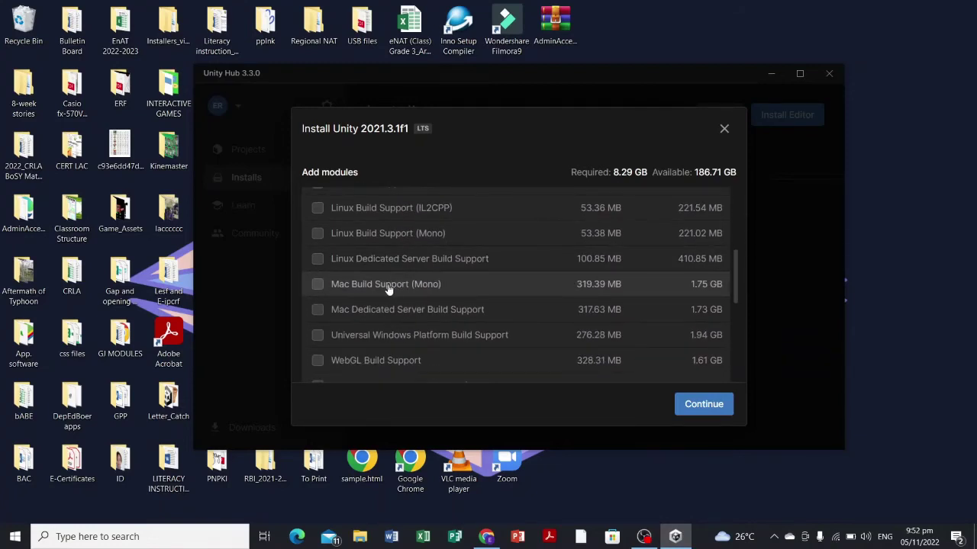
scroll(406, 284, down, 3)
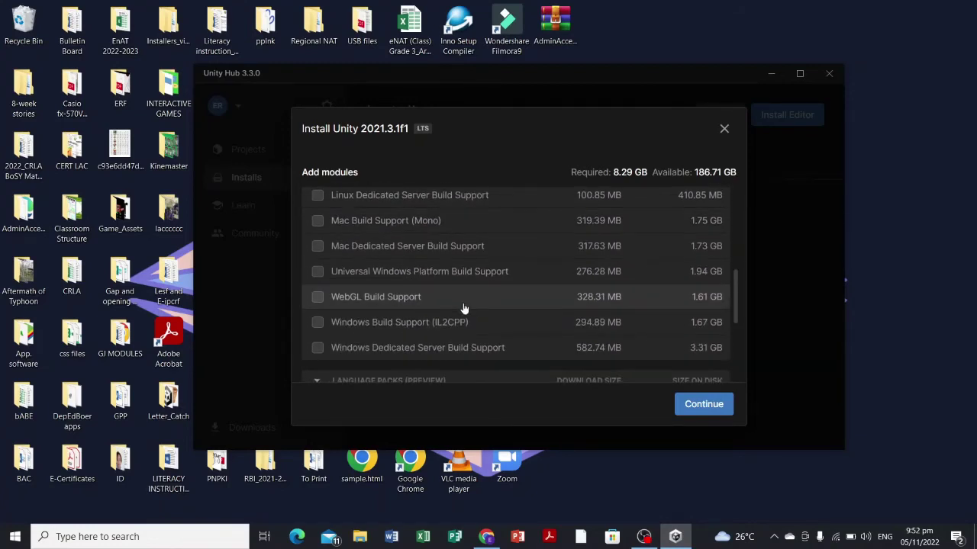
click(317, 297)
scroll(422, 309, down, 3)
scroll(423, 308, up, 3)
click(402, 280)
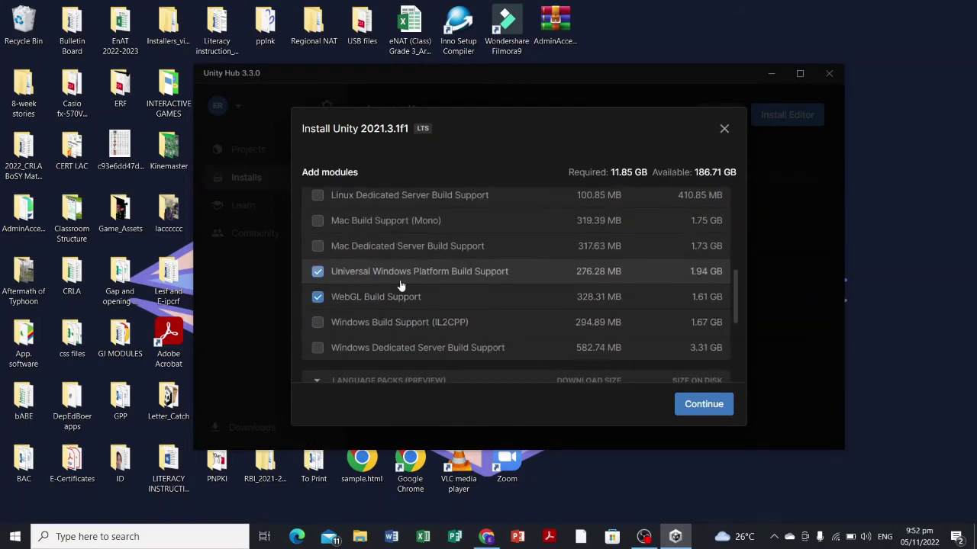
Step: Add Windows Build Support (IL2CPP) to the 2021.3.1f1 install
scroll(467, 299, down, 3)
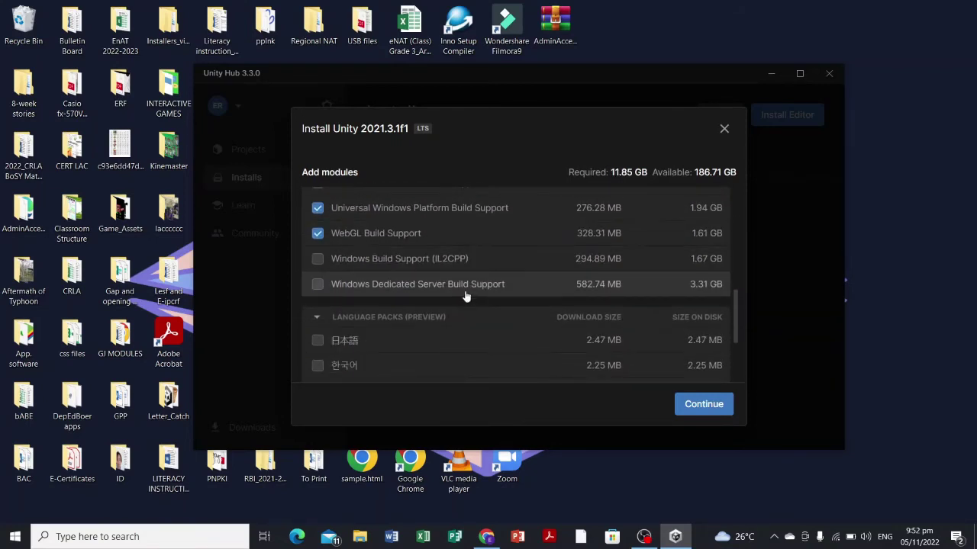
scroll(465, 298, up, 15)
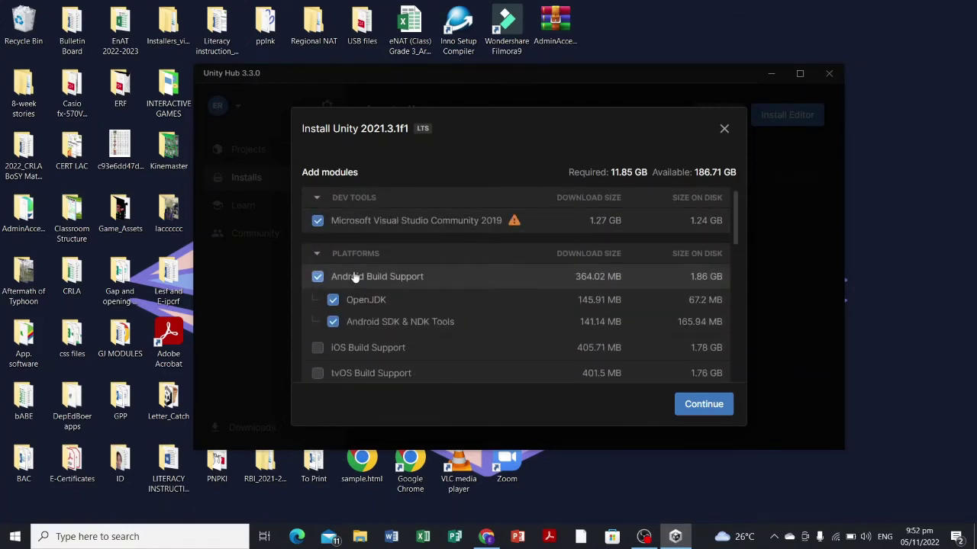
scroll(358, 278, down, 3)
scroll(366, 276, down, 6)
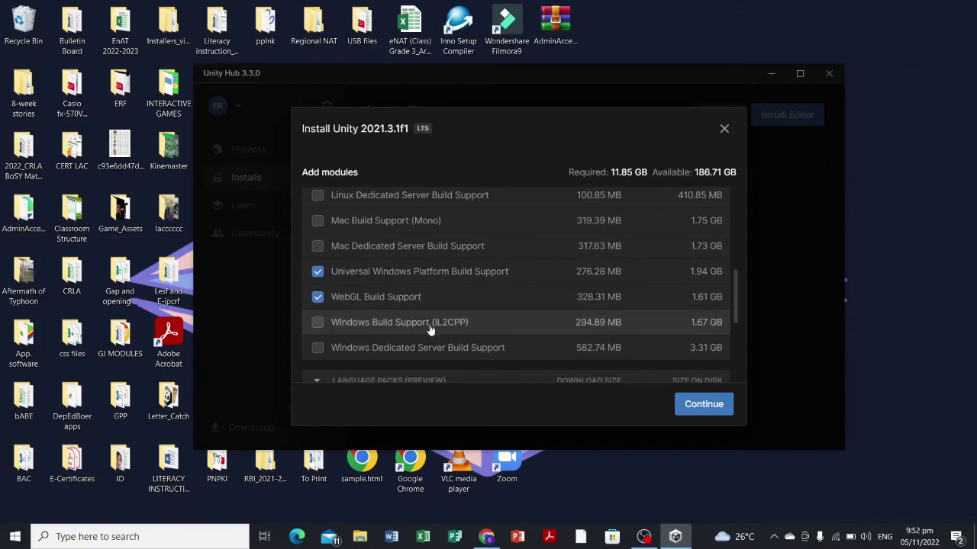
click(318, 324)
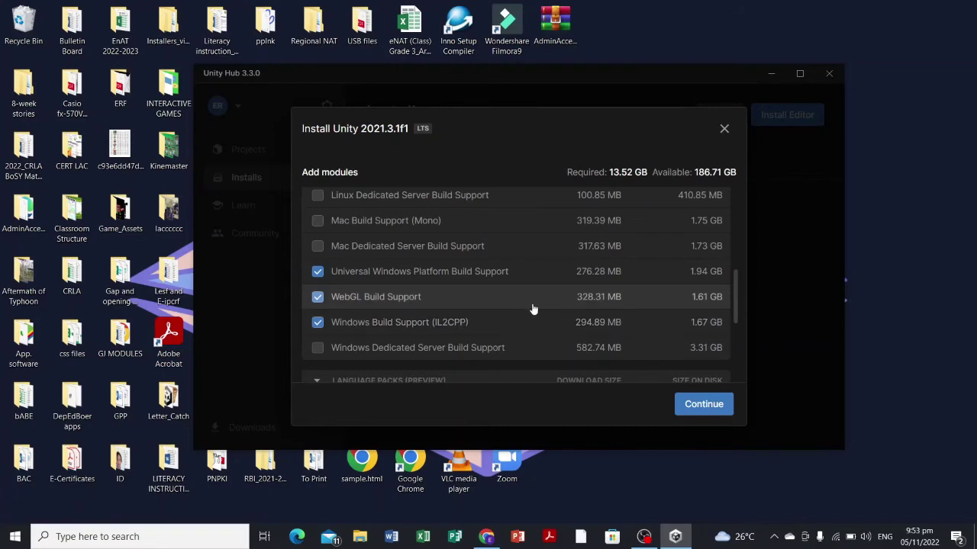
Step: Leave out Microsoft Visual Studio Community 2019 and Android Build Support, bringing the total to 10.19 GB
scroll(533, 309, up, 10)
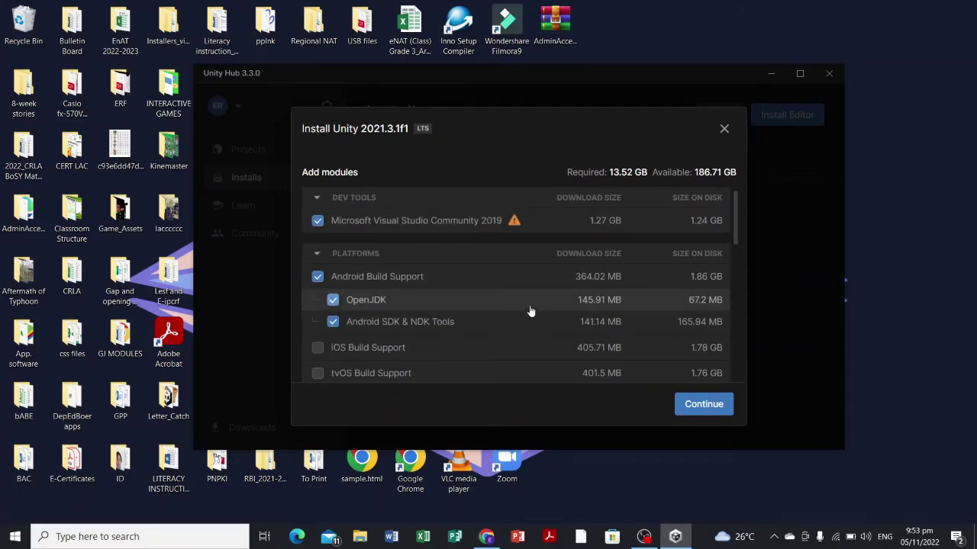
click(318, 221)
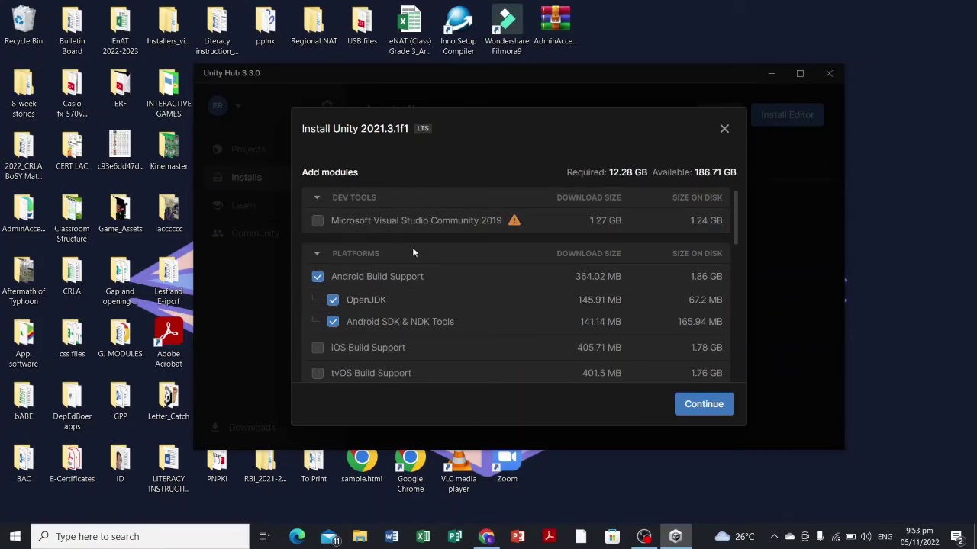
scroll(458, 283, down, 2)
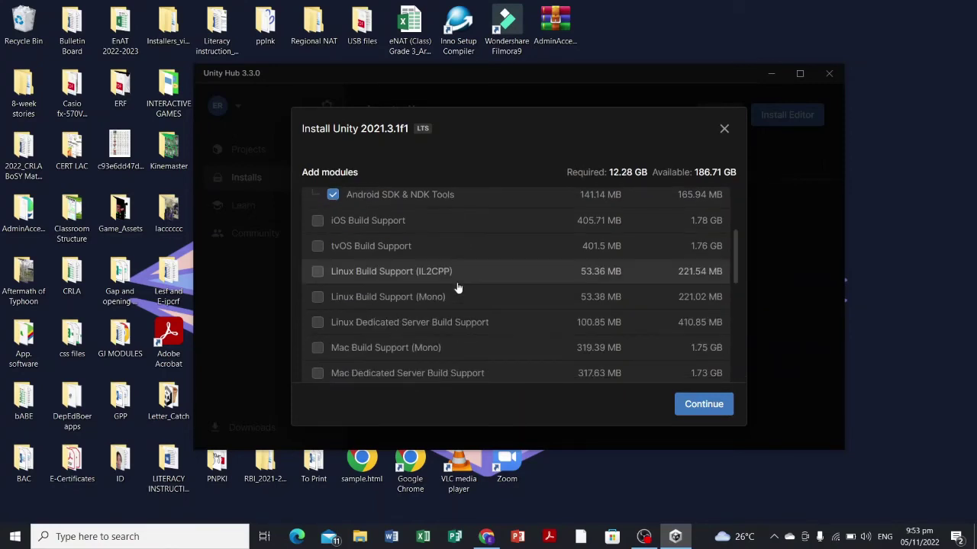
scroll(457, 287, down, 2)
scroll(457, 286, up, 5)
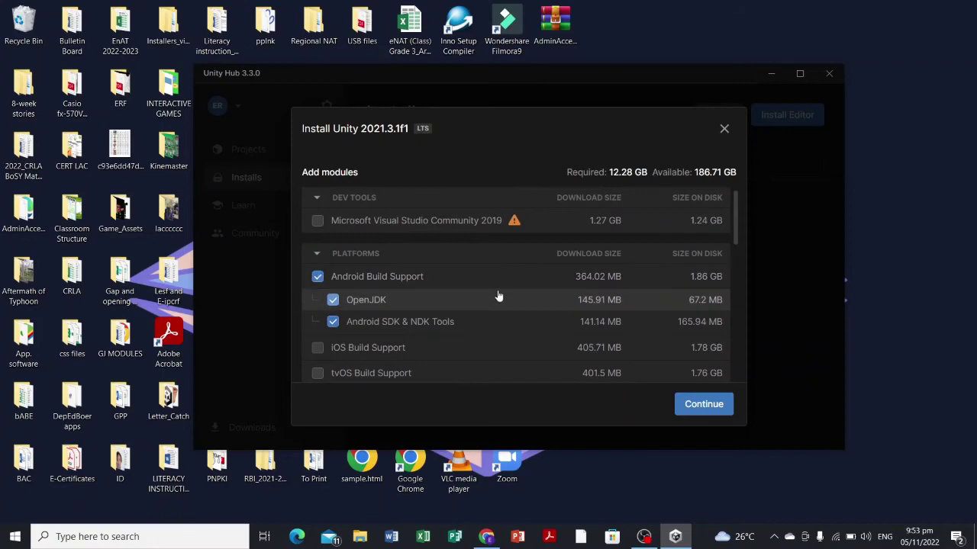
click(317, 276)
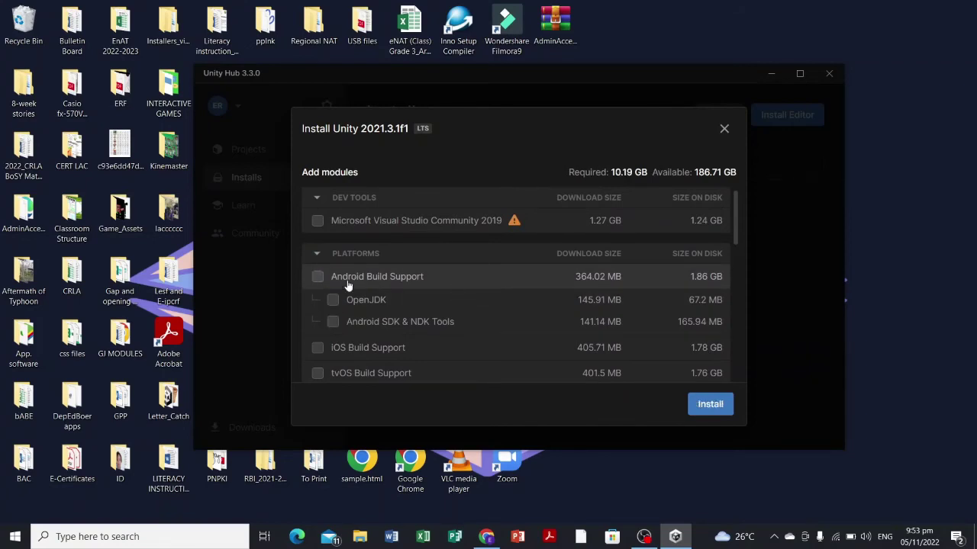
scroll(418, 304, down, 5)
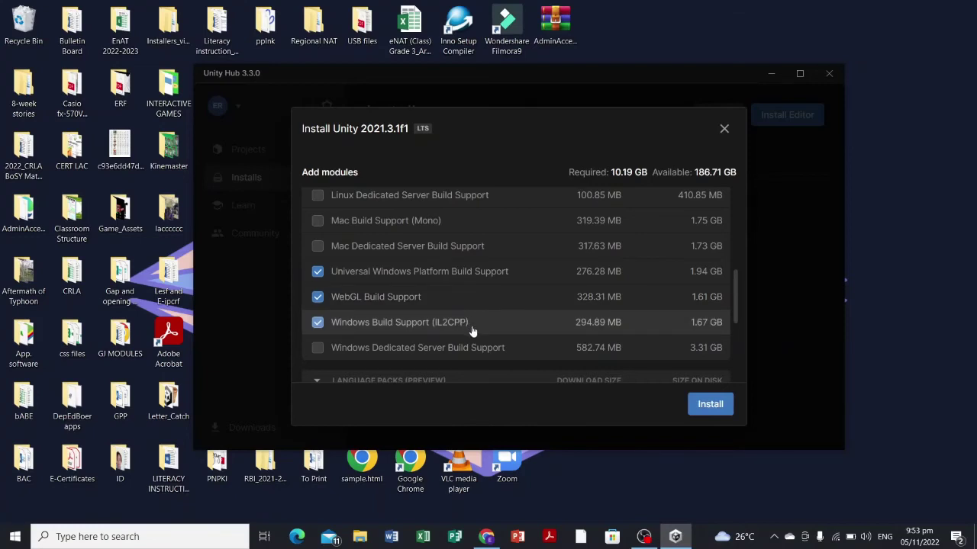
scroll(473, 330, down, 2)
scroll(474, 330, up, 4)
scroll(473, 330, down, 2)
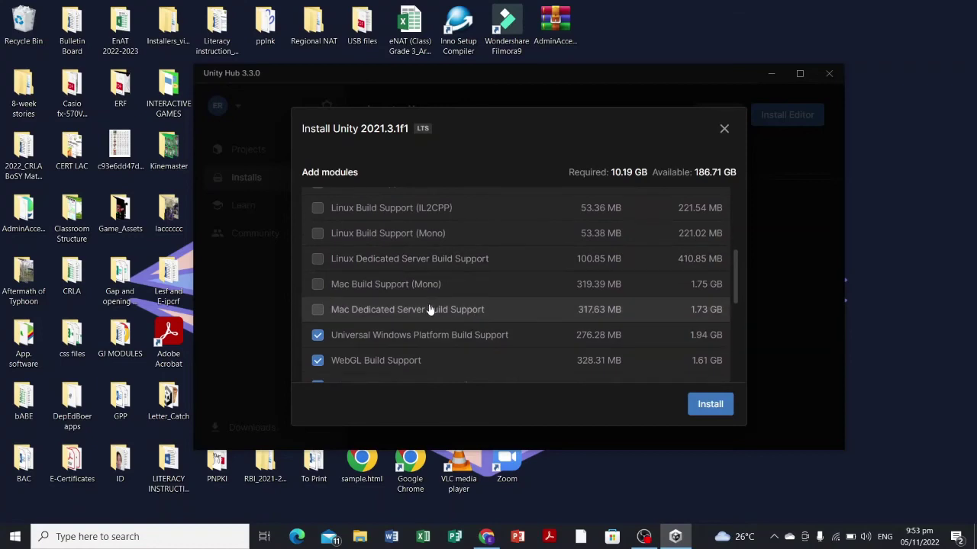
scroll(492, 313, down, 2)
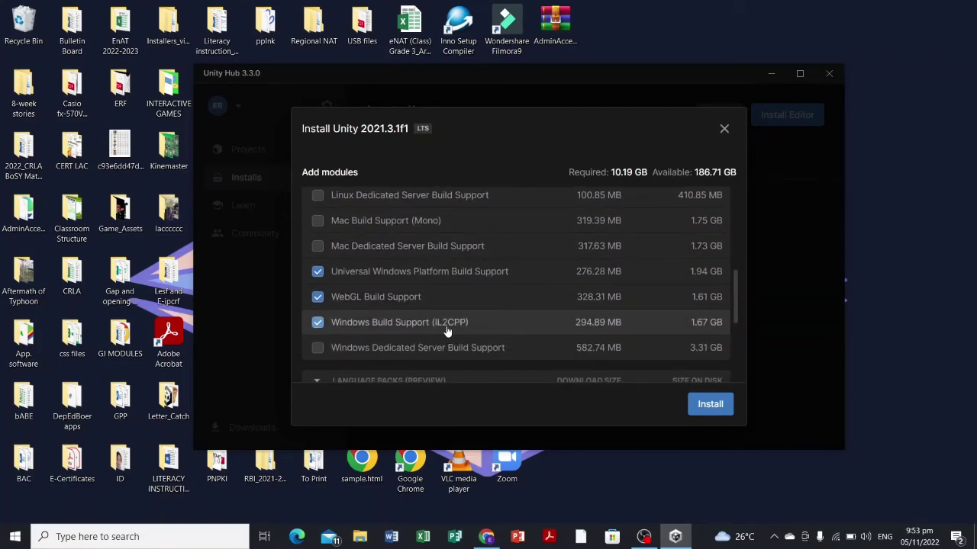
scroll(635, 313, down, 5)
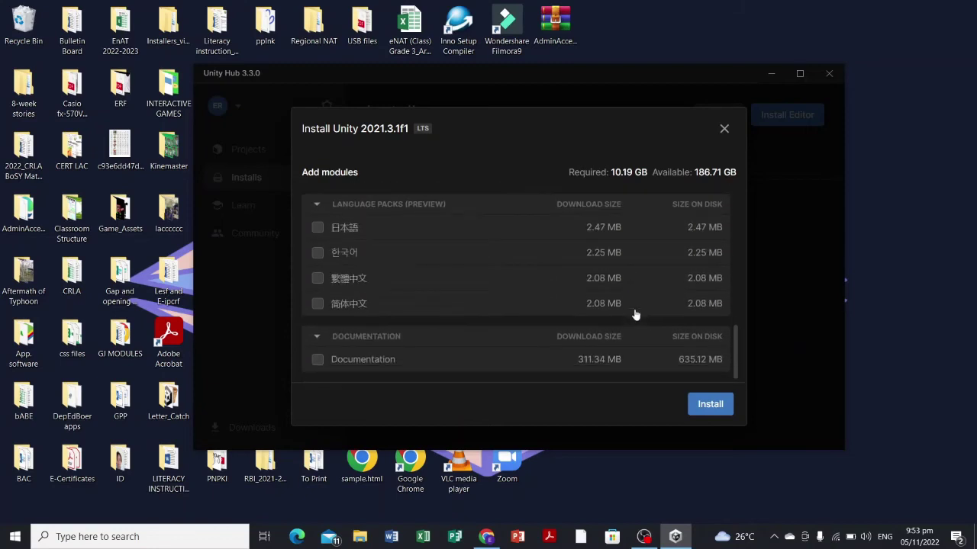
Step: Start installing Unity 2021.3.1f1 with the selected build support modules
click(696, 400)
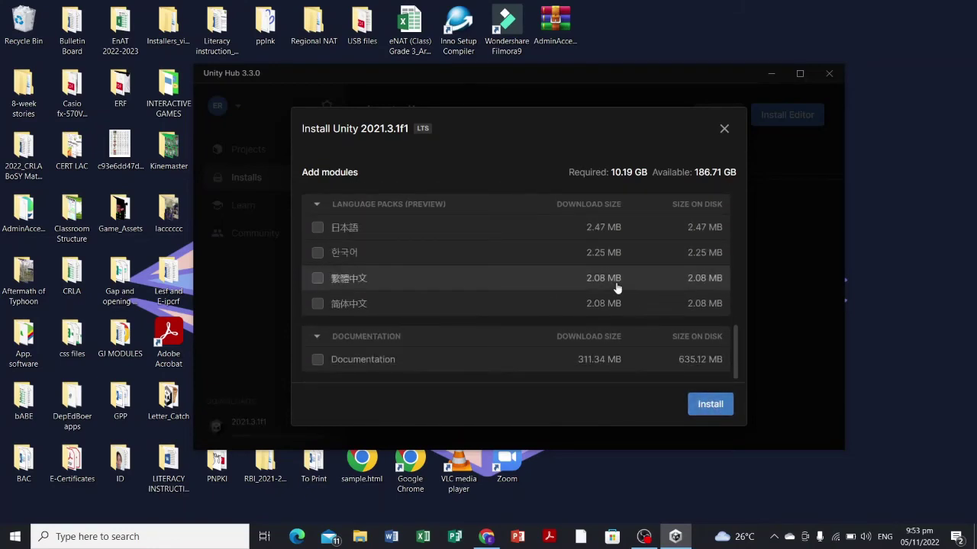